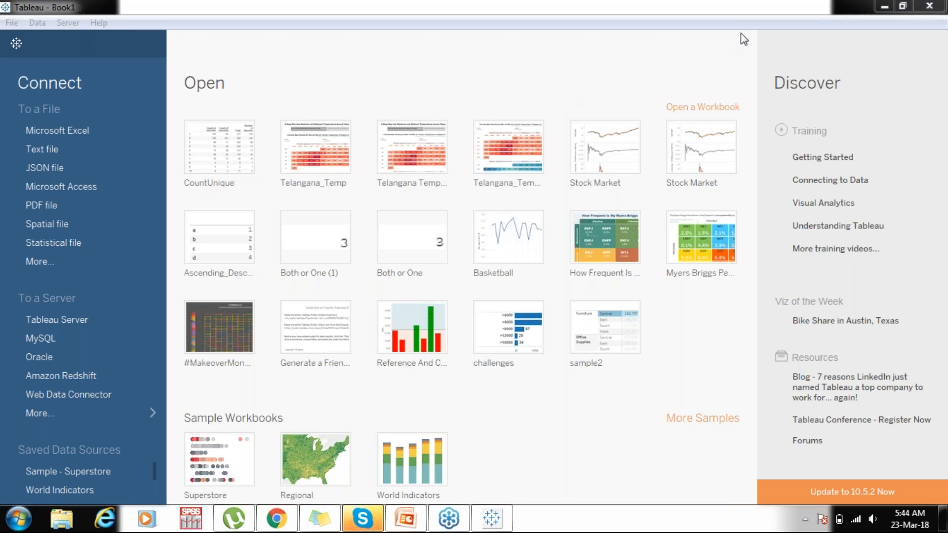
Examine the start page's connection options, including the full server connector list, the training links and the Excel file chooser.
{"action": "left_click", "coordinate": [709, 43]}
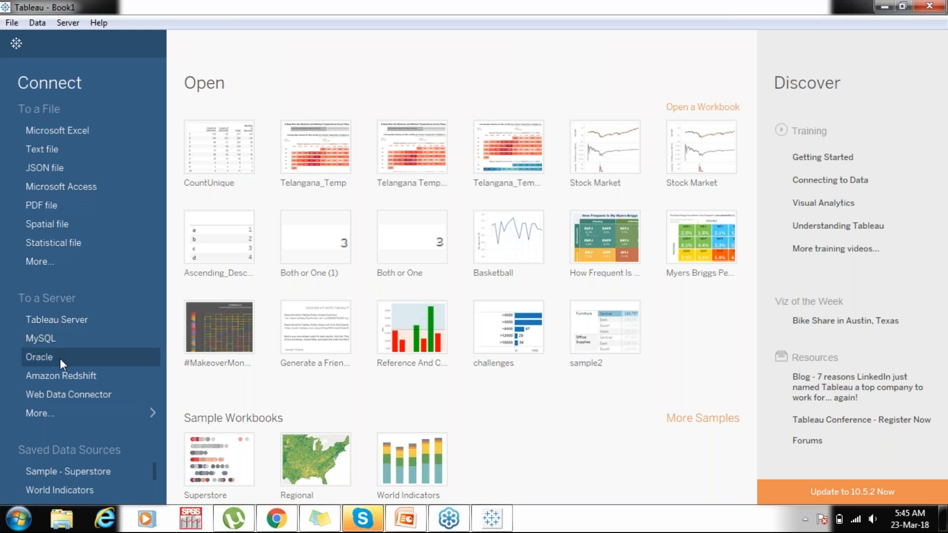
{"action": "left_click", "coordinate": [70, 414]}
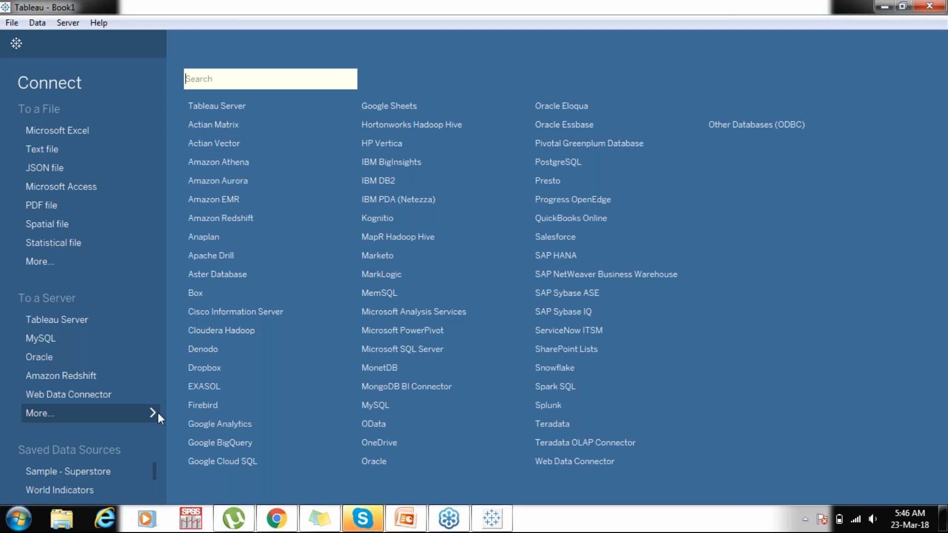
{"action": "left_click", "coordinate": [108, 414]}
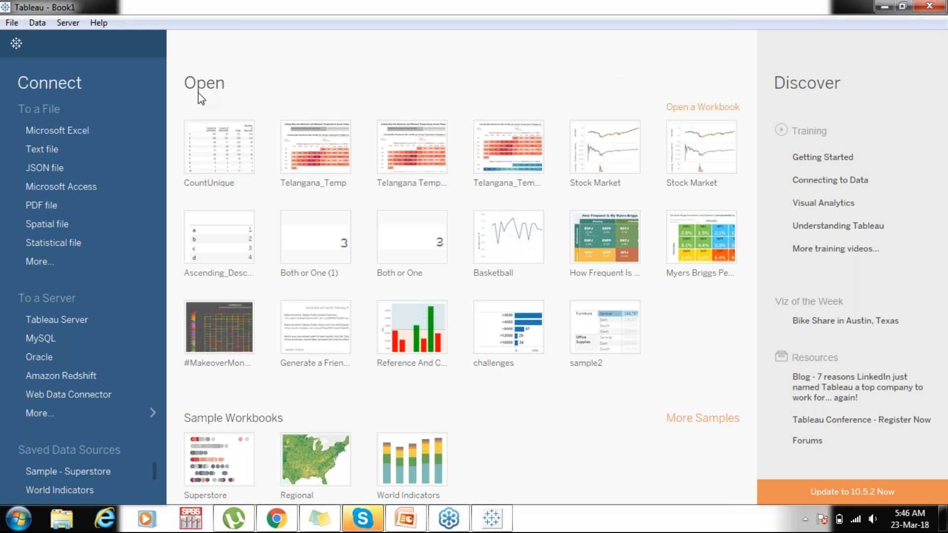
{"action": "mouse_move", "coordinate": [197, 121]}
{"action": "mouse_move", "coordinate": [834, 151]}
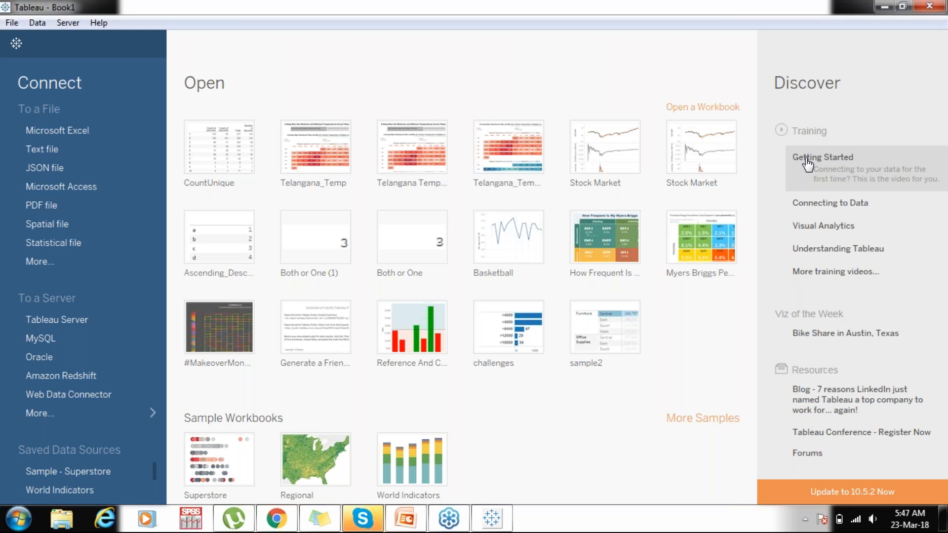
{"action": "mouse_move", "coordinate": [808, 245]}
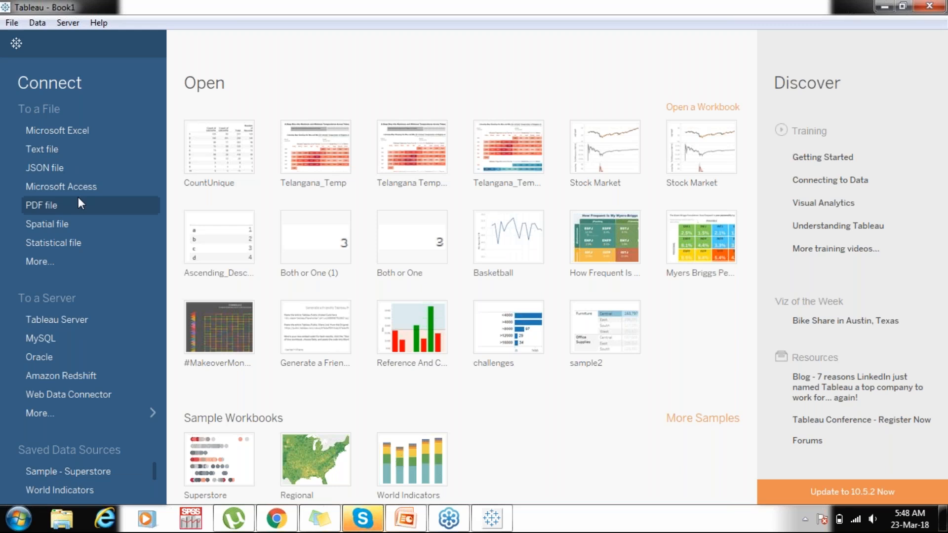
{"action": "left_click", "coordinate": [52, 130]}
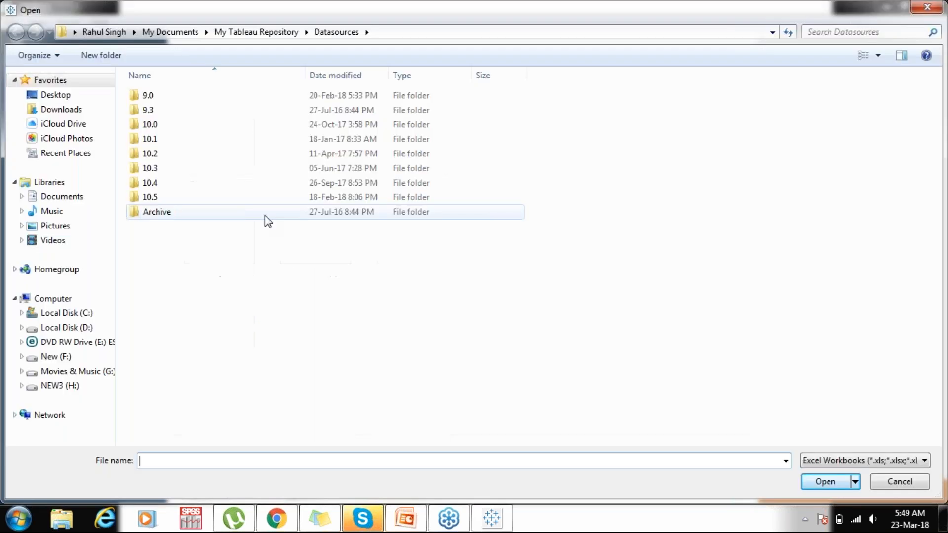
{"action": "left_click", "coordinate": [928, 8]}
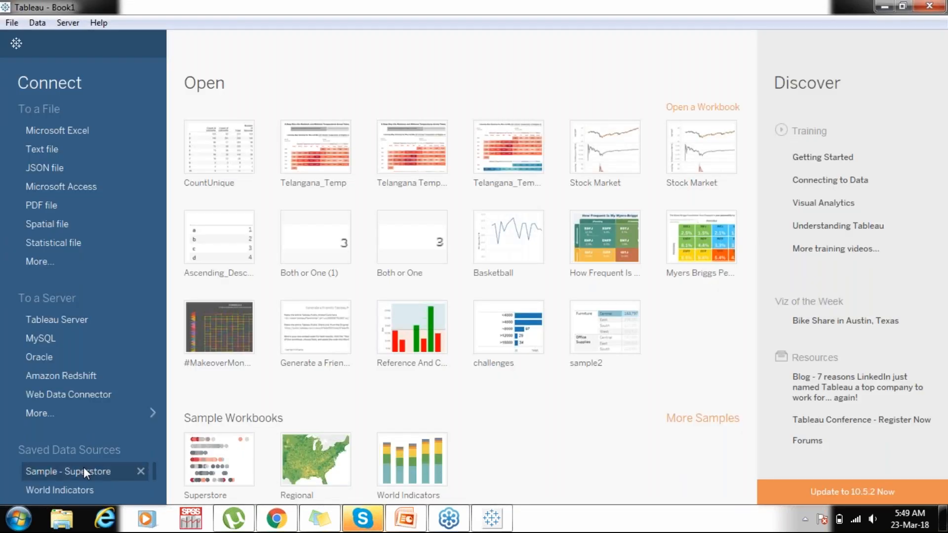
Connect to the saved Sample - Superstore data source and show its data source page.
{"action": "left_click", "coordinate": [82, 470]}
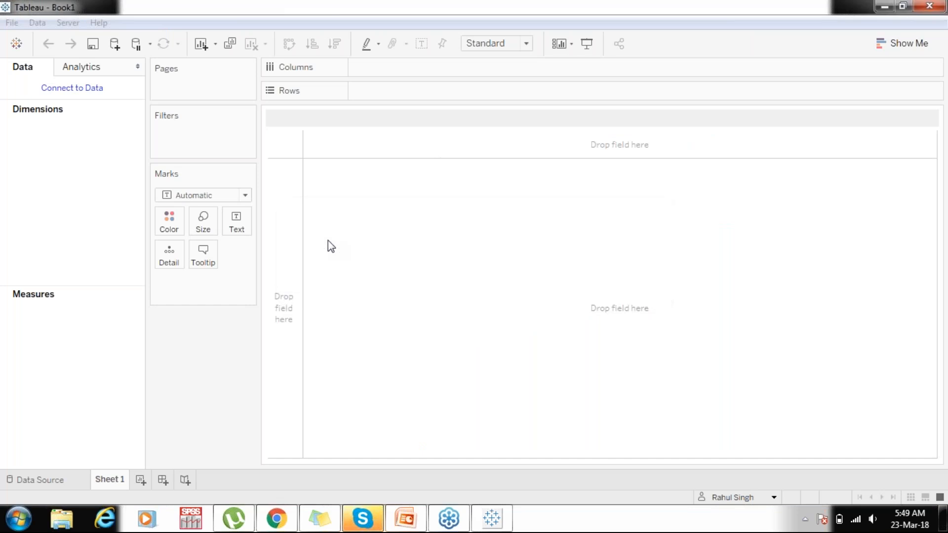
{"action": "left_click", "coordinate": [57, 481]}
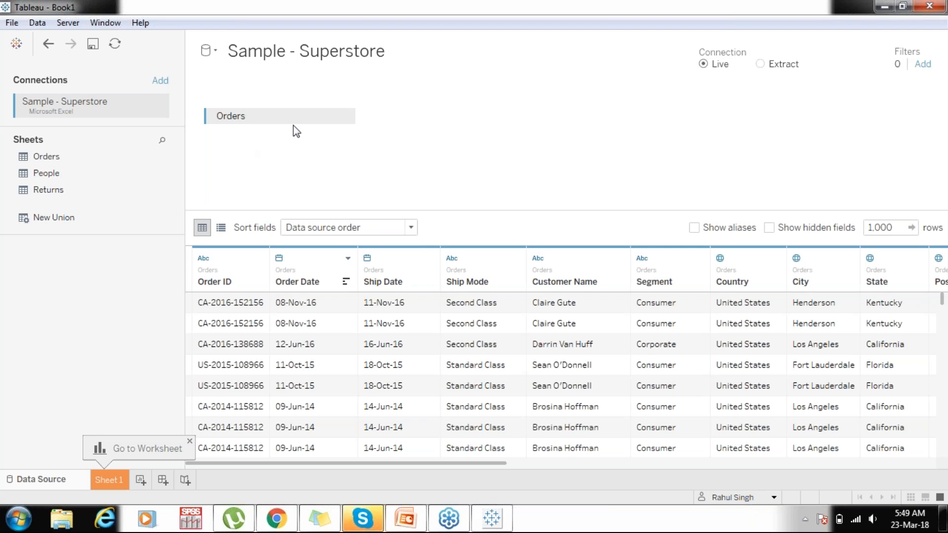
Remove the Orders sheet from the data source canvas and add it back from the sheet list.
{"action": "left_click_drag", "start_coordinate": [291, 116], "coordinate": [104, 170]}
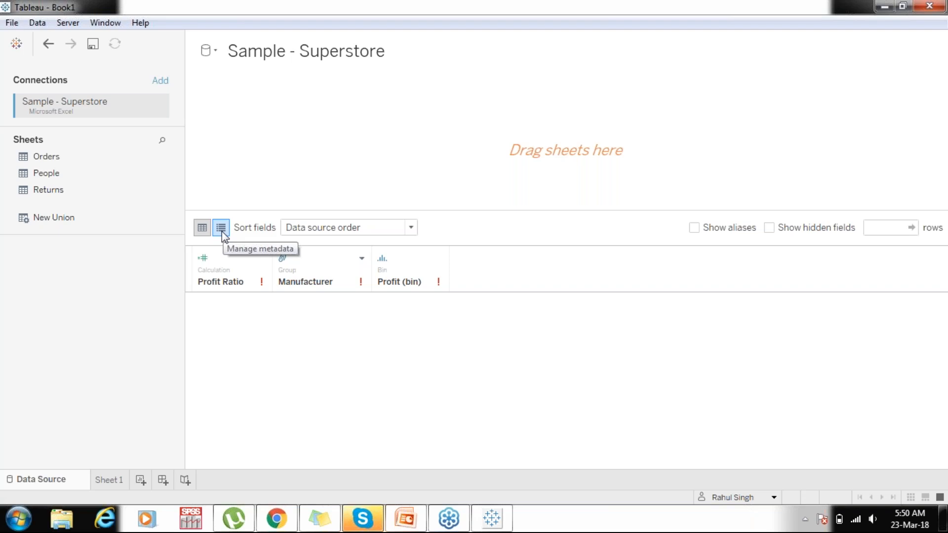
{"action": "left_click", "coordinate": [56, 160]}
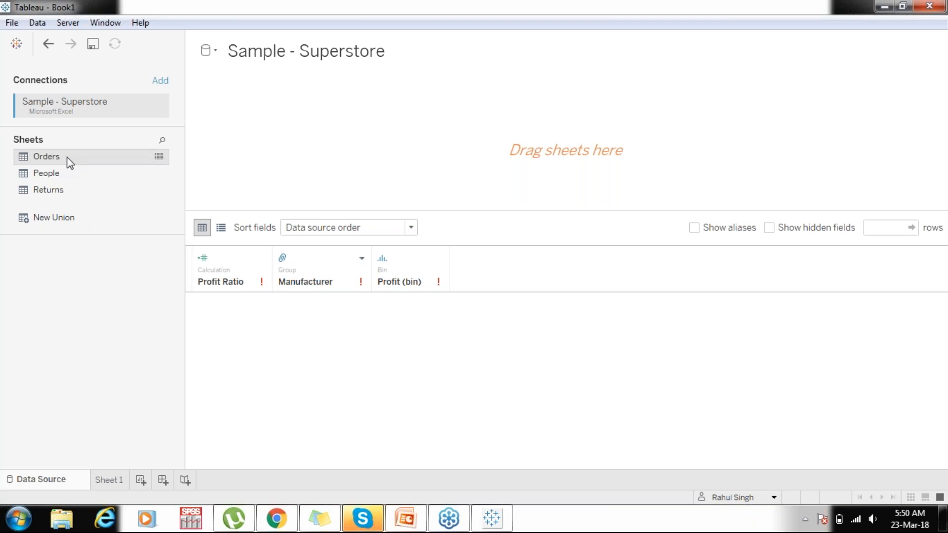
{"action": "left_click_drag", "start_coordinate": [68, 159], "coordinate": [337, 126]}
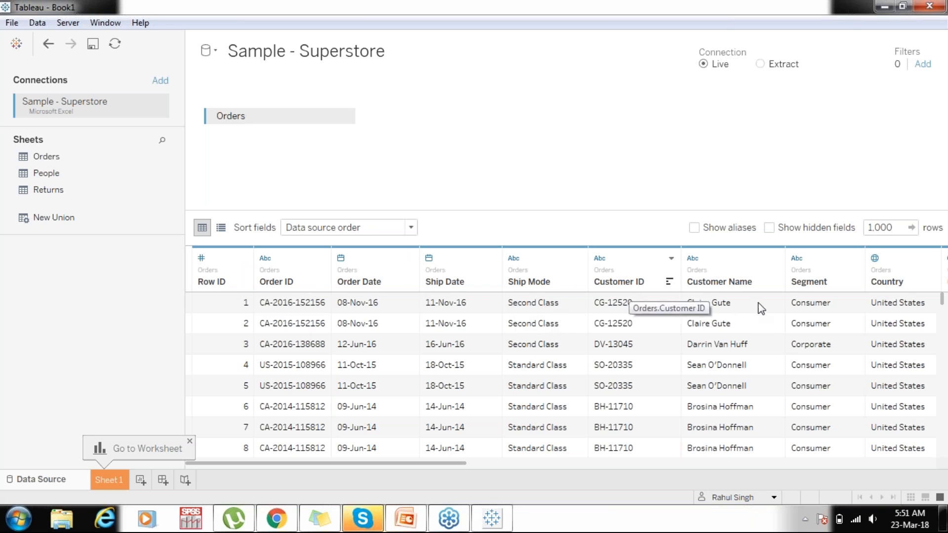
Examine more columns of the Orders preview and the connection types offered for an additional connection.
{"action": "left_click", "coordinate": [470, 464]}
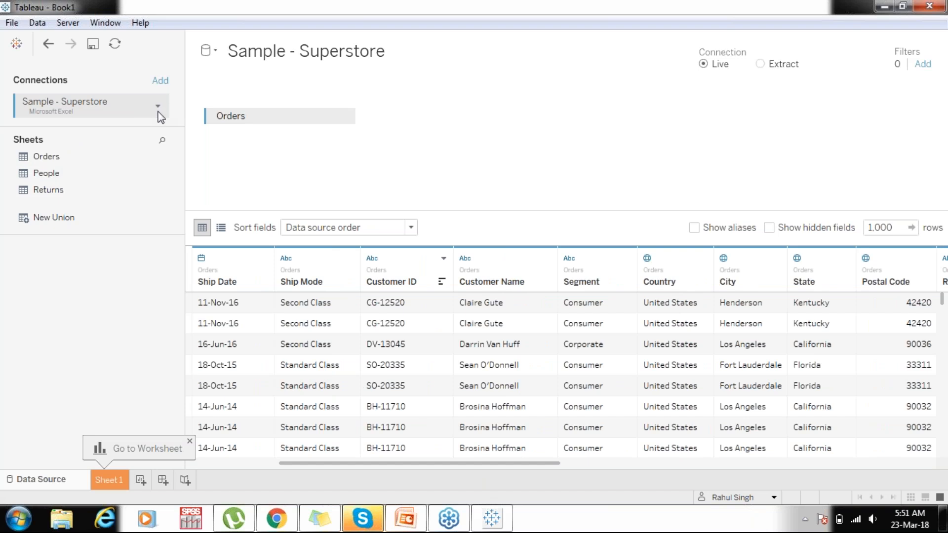
{"action": "left_click", "coordinate": [160, 81]}
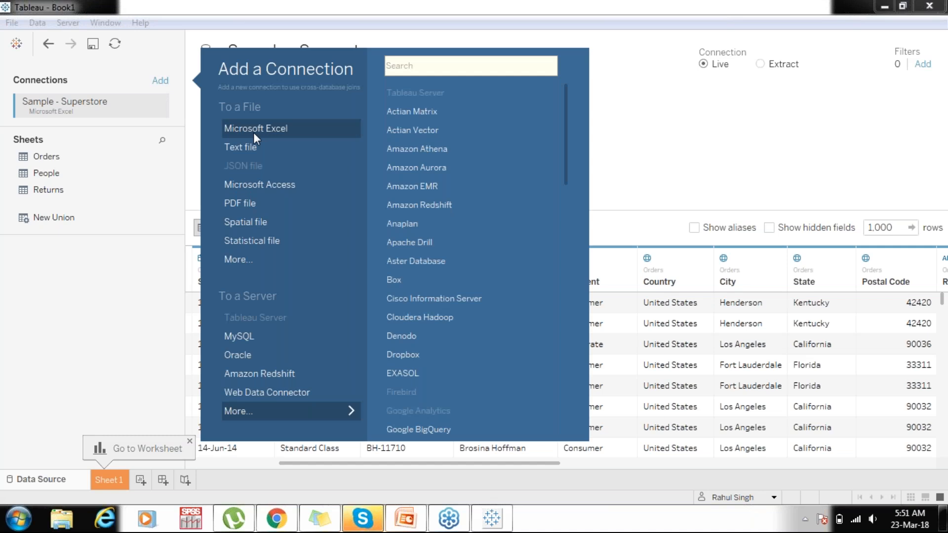
{"action": "left_click", "coordinate": [107, 286]}
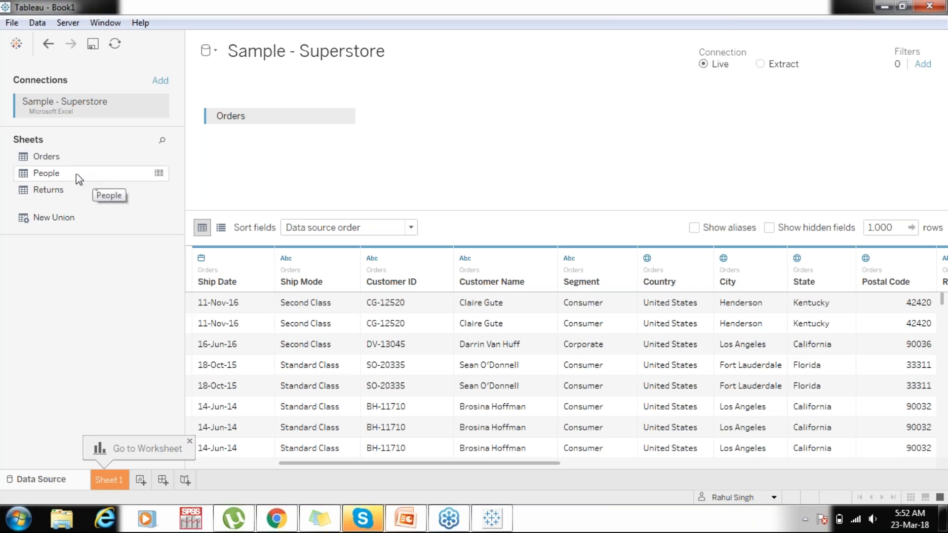
Try joining the People sheet to Orders and review the join settings, removing People from the canvas again.
{"action": "left_click", "coordinate": [45, 179]}
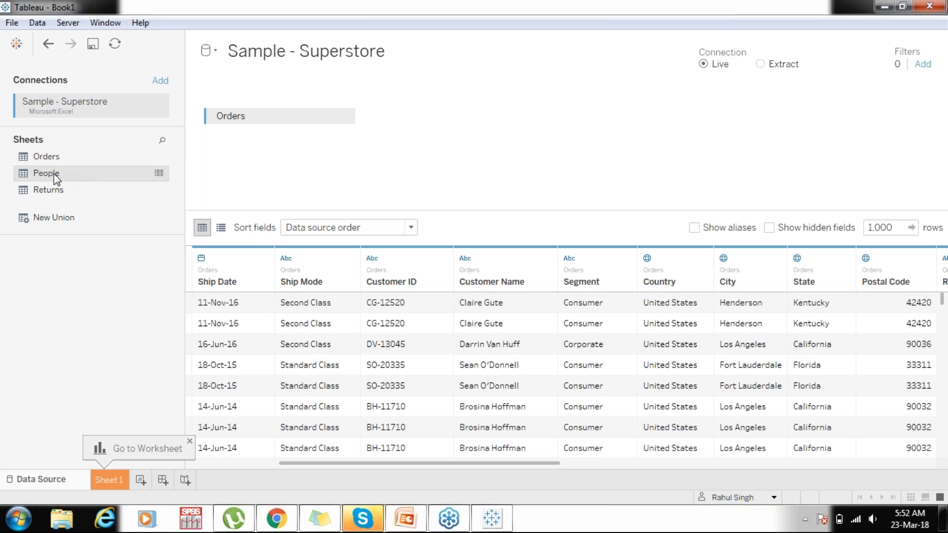
{"action": "left_click_drag", "start_coordinate": [54, 173], "coordinate": [407, 118]}
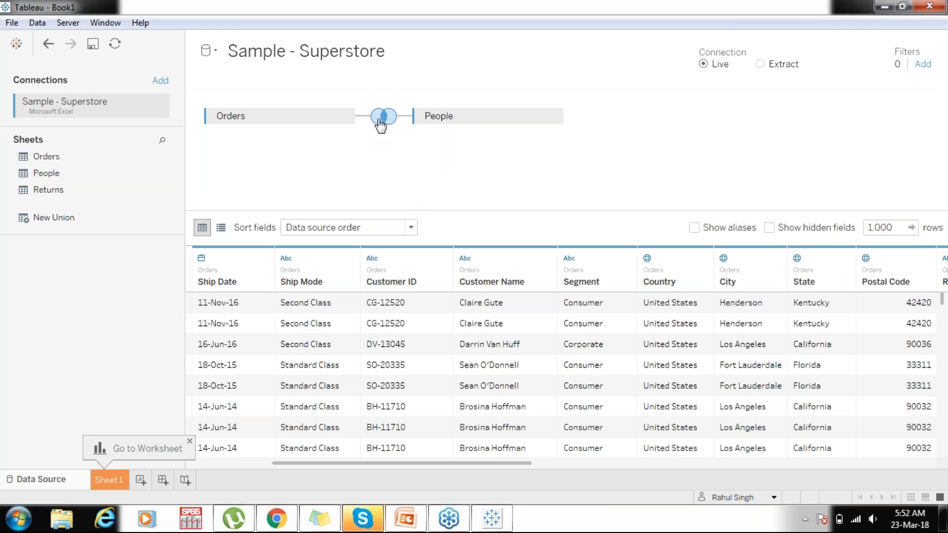
{"action": "left_click", "coordinate": [384, 123]}
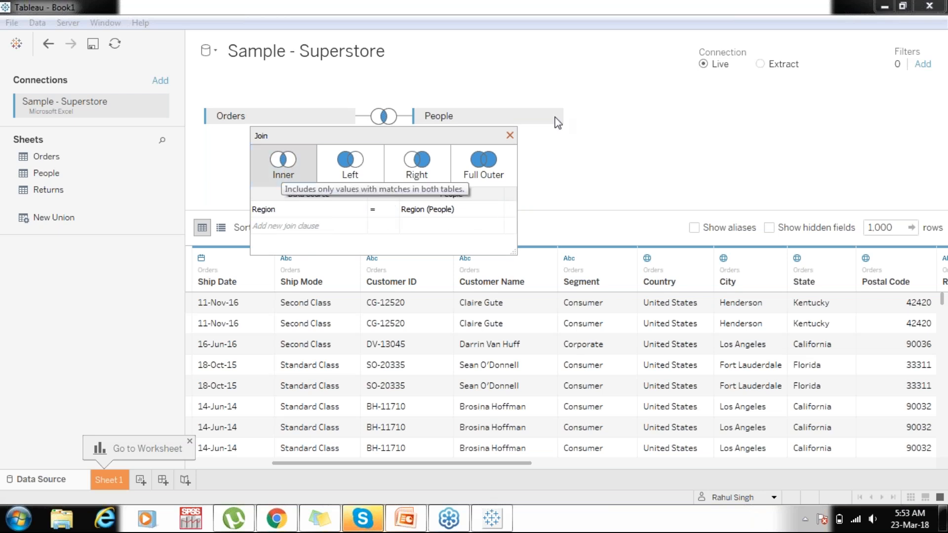
{"action": "left_click", "coordinate": [639, 128]}
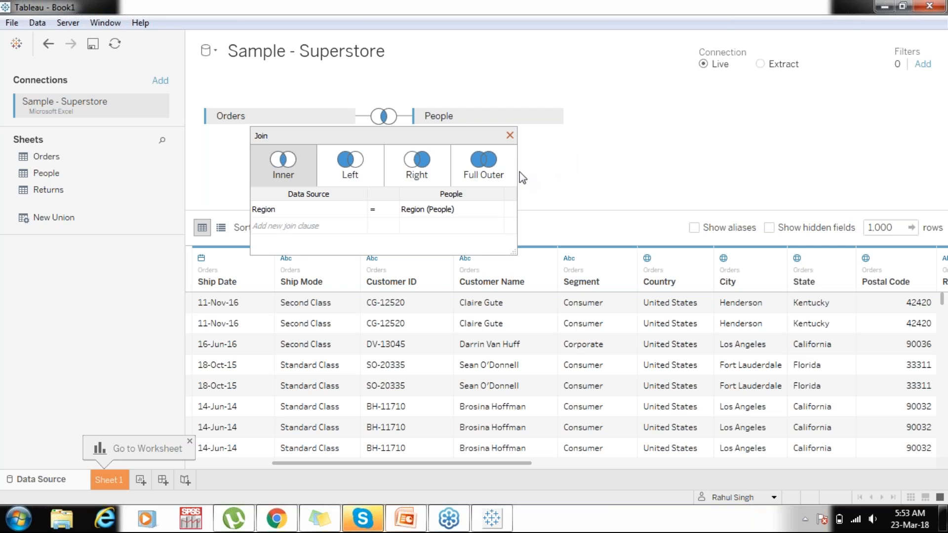
{"action": "left_click", "coordinate": [510, 135]}
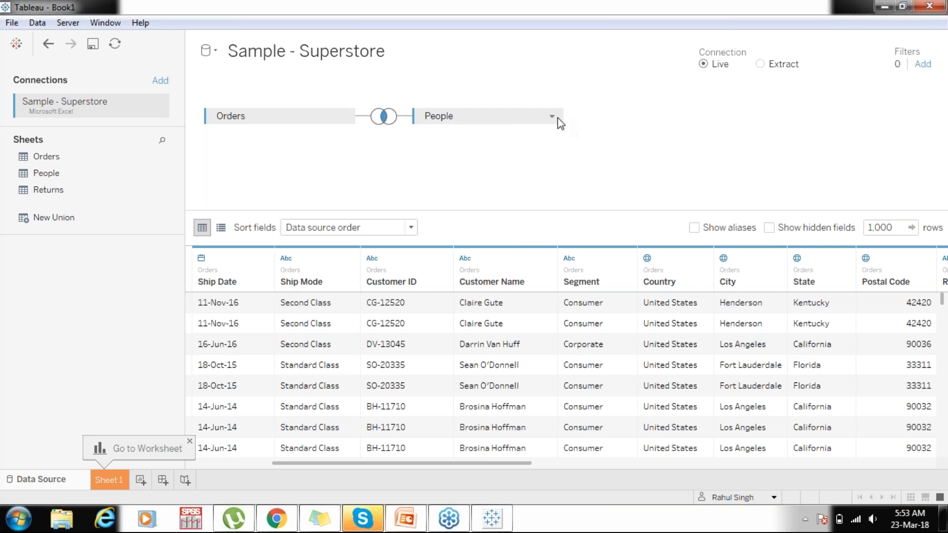
{"action": "left_click_drag", "start_coordinate": [487, 121], "coordinate": [55, 245]}
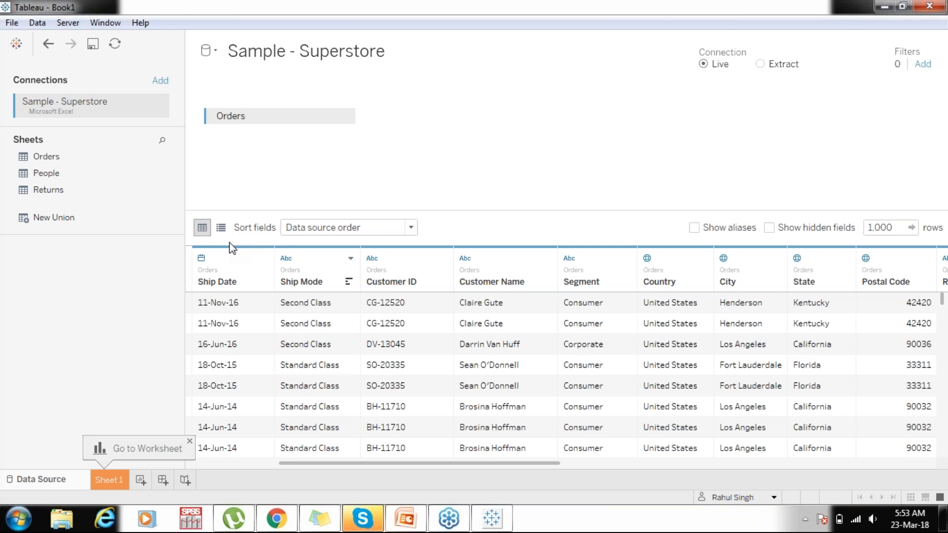
Switch the Orders preview from the data grid to the metadata list of fields.
{"action": "left_click", "coordinate": [220, 232]}
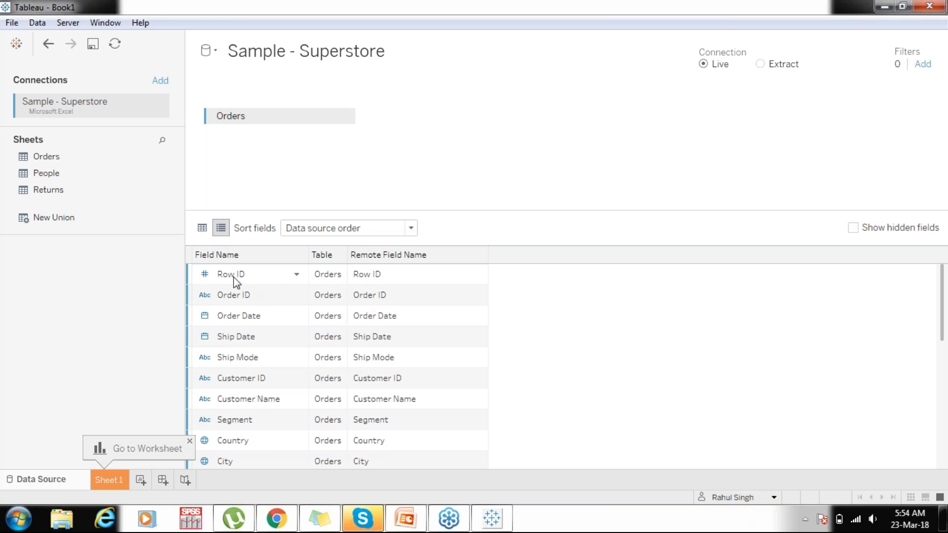
{"action": "double_click", "coordinate": [241, 296]}
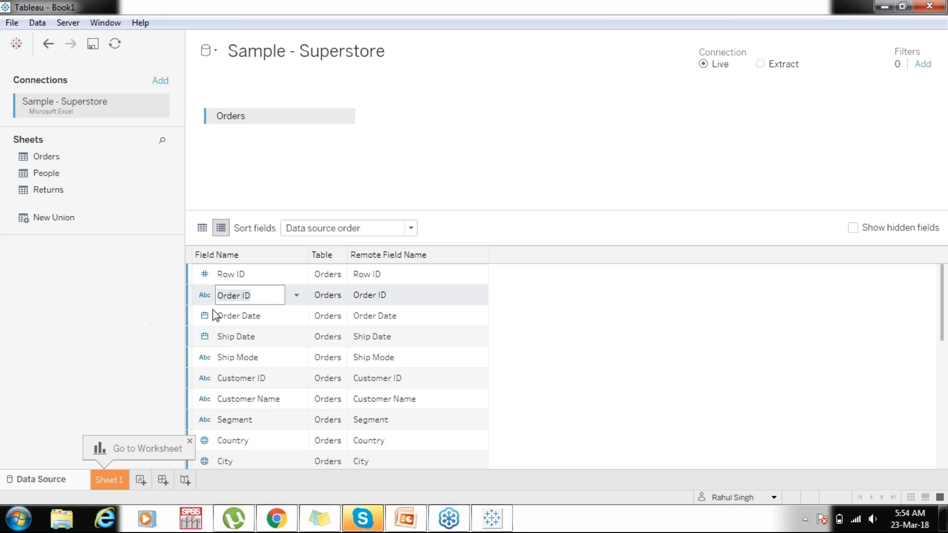
{"action": "key", "text": "Return"}
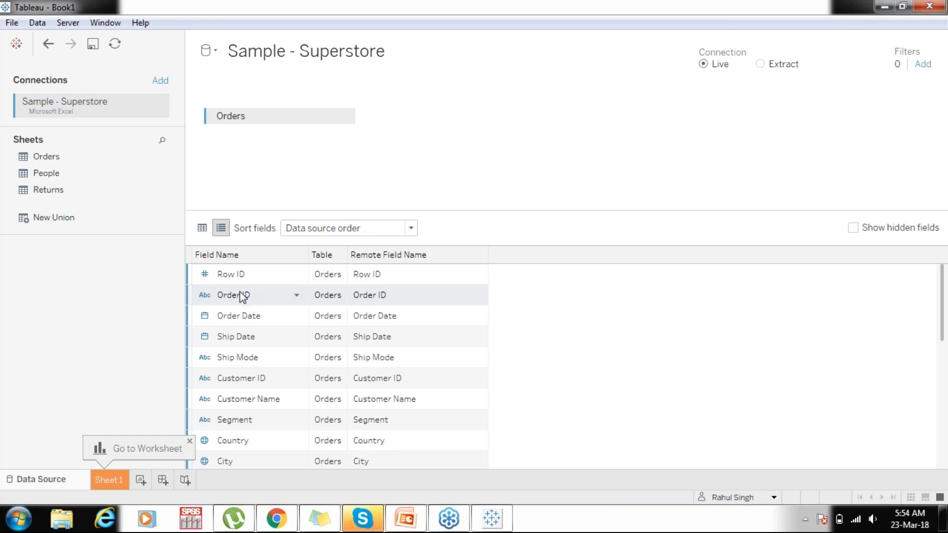
{"action": "double_click", "coordinate": [242, 296]}
{"action": "left_click", "coordinate": [254, 295]}
{"action": "left_click_drag", "start_coordinate": [253, 295], "coordinate": [216, 295]}
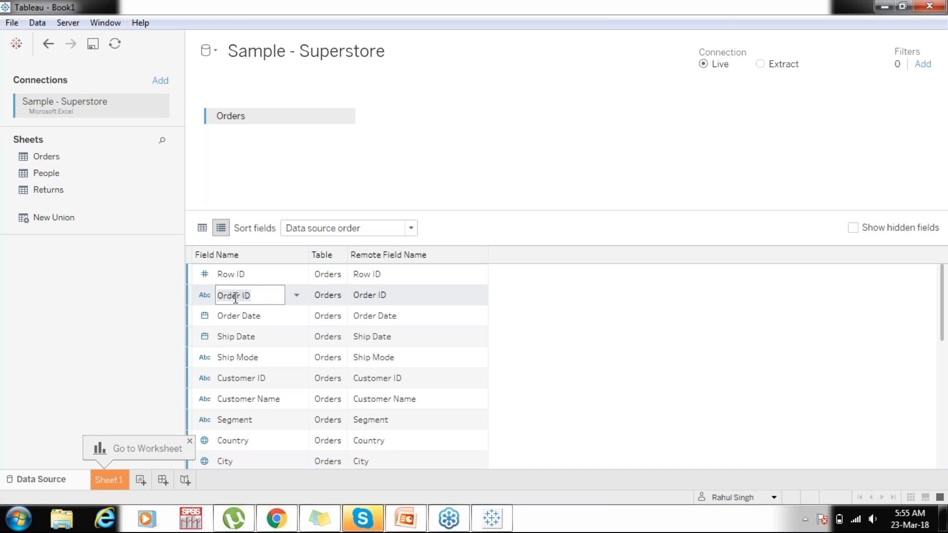
{"action": "left_click", "coordinate": [170, 301]}
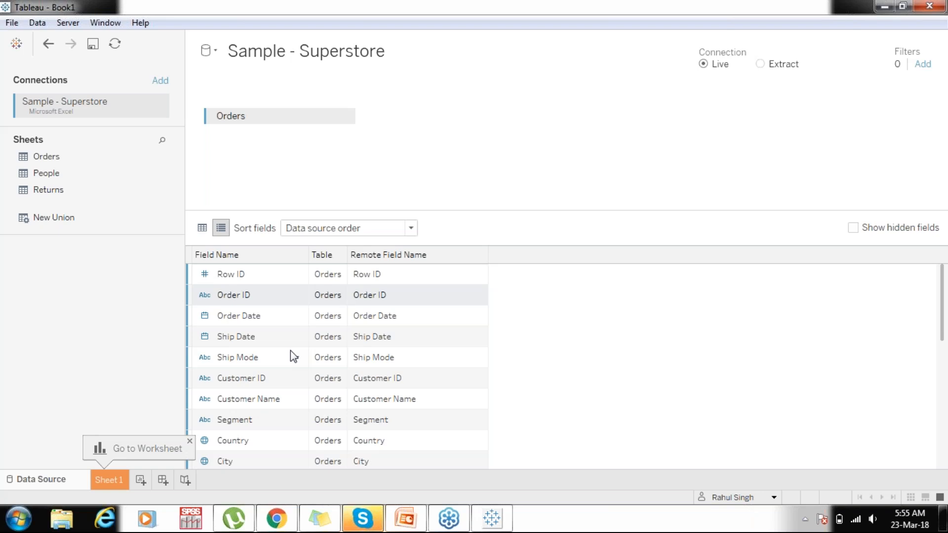
Rename the Order ID field to "Order ID New" in the metadata list.
{"action": "double_click", "coordinate": [250, 298]}
{"action": "left_click", "coordinate": [260, 296]}
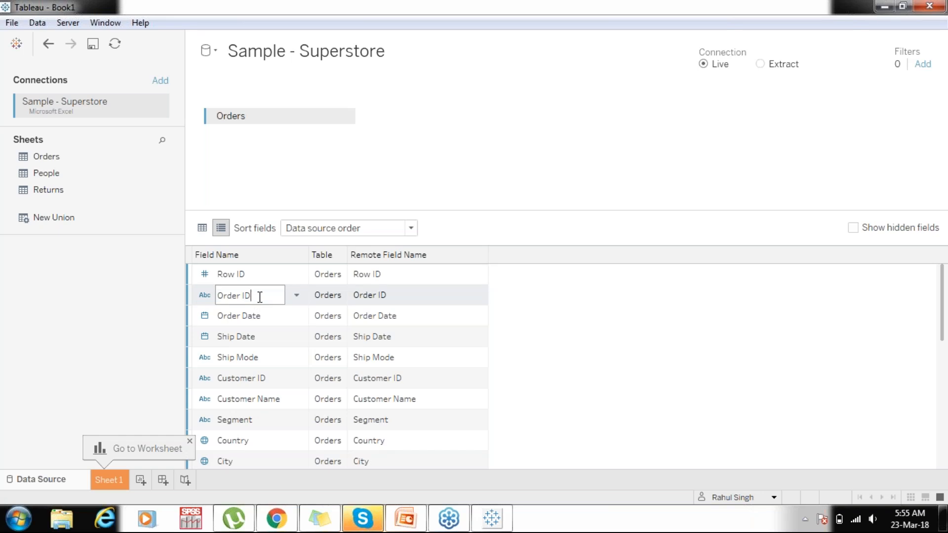
{"action": "type", "text": "New"}
{"action": "key", "text": "BackSpace"}
{"action": "key", "text": "BackSpace"}
{"action": "key", "text": "BackSpace"}
{"action": "type", "text": "New"}
{"action": "key", "text": "Return"}
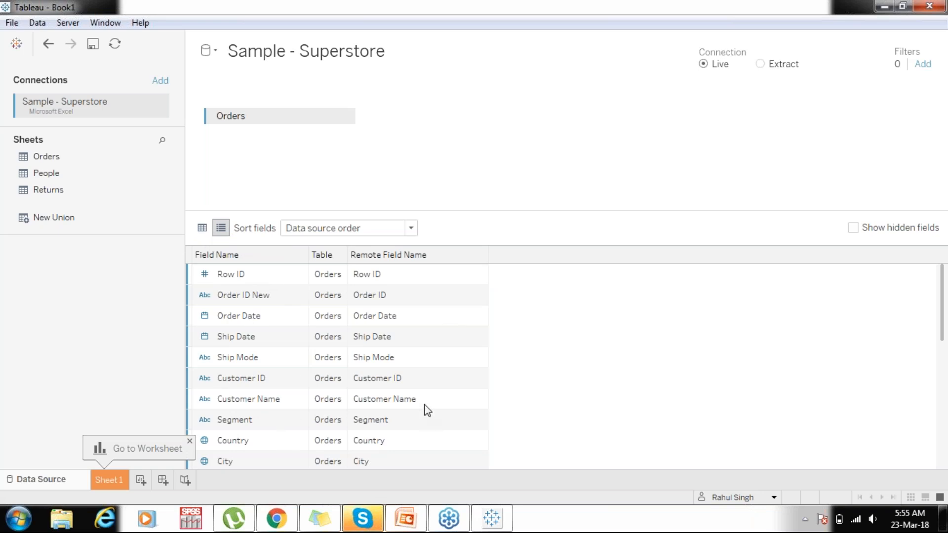
Look through the remaining metadata fields and return the Orders preview to the data grid.
{"action": "scroll", "coordinate": [424, 321], "scroll_direction": "down", "scroll_amount": 1}
{"action": "scroll", "coordinate": [424, 321], "scroll_direction": "down", "scroll_amount": 4}
{"action": "scroll", "coordinate": [424, 321], "scroll_direction": "up", "scroll_amount": 5}
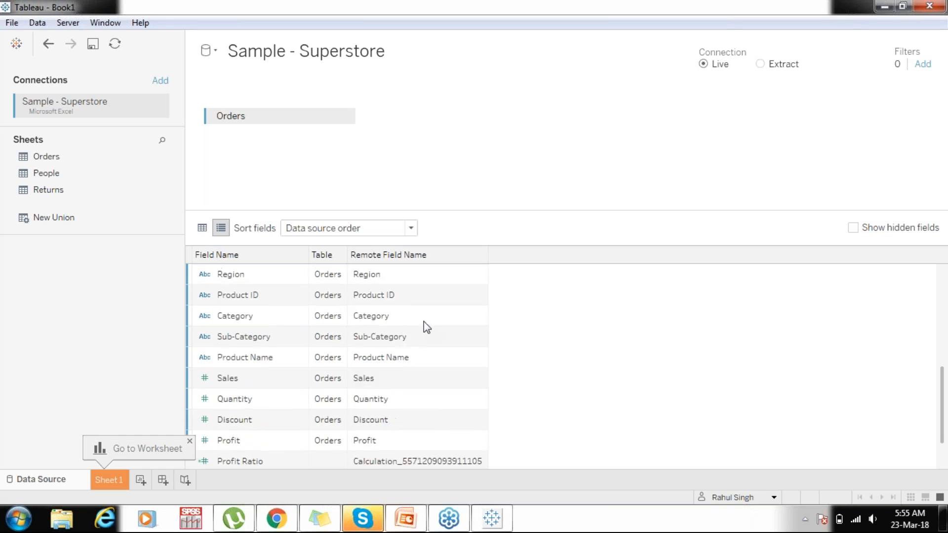
{"action": "left_click", "coordinate": [200, 229]}
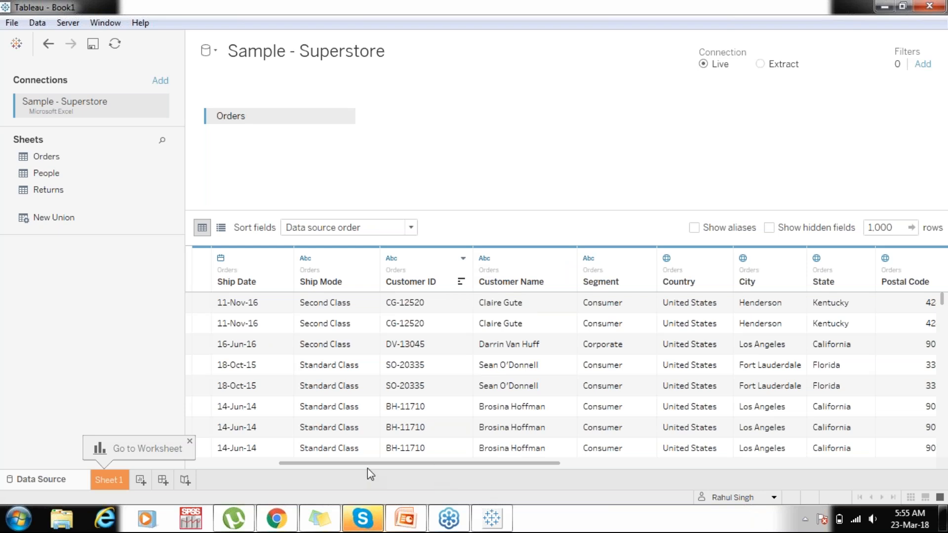
{"action": "scroll", "coordinate": [367, 468], "scroll_direction": "left", "scroll_amount": 3}
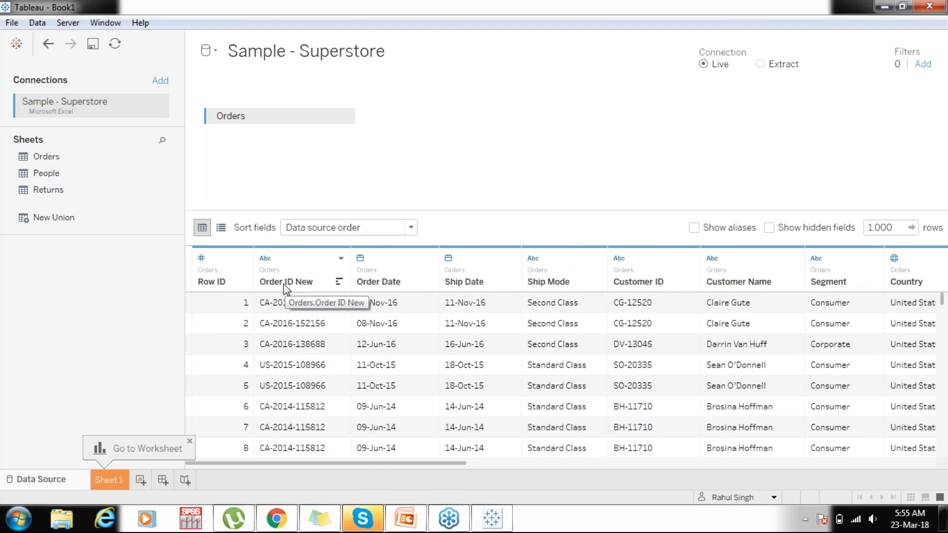
Open the Order ID New column's name for editing in the grid and view its available data types.
{"action": "double_click", "coordinate": [284, 282]}
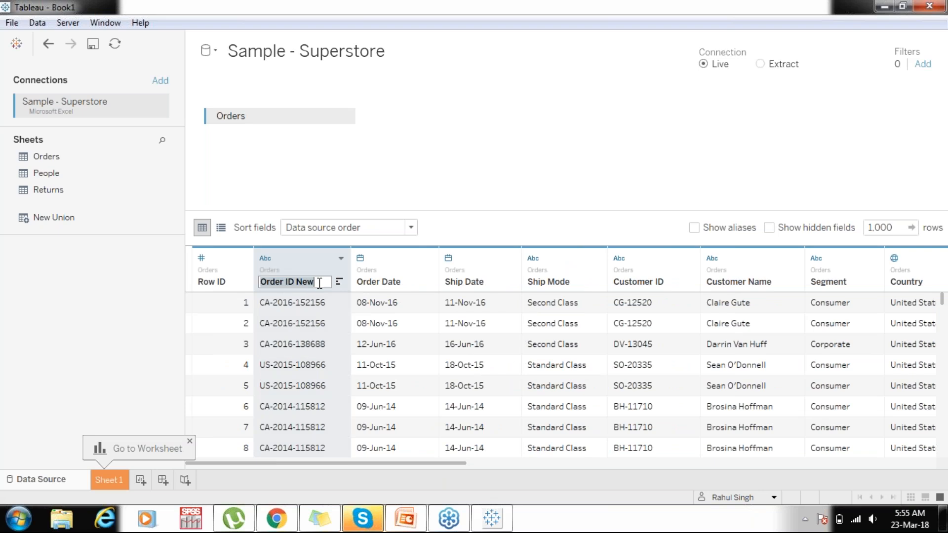
{"action": "key", "text": "Return"}
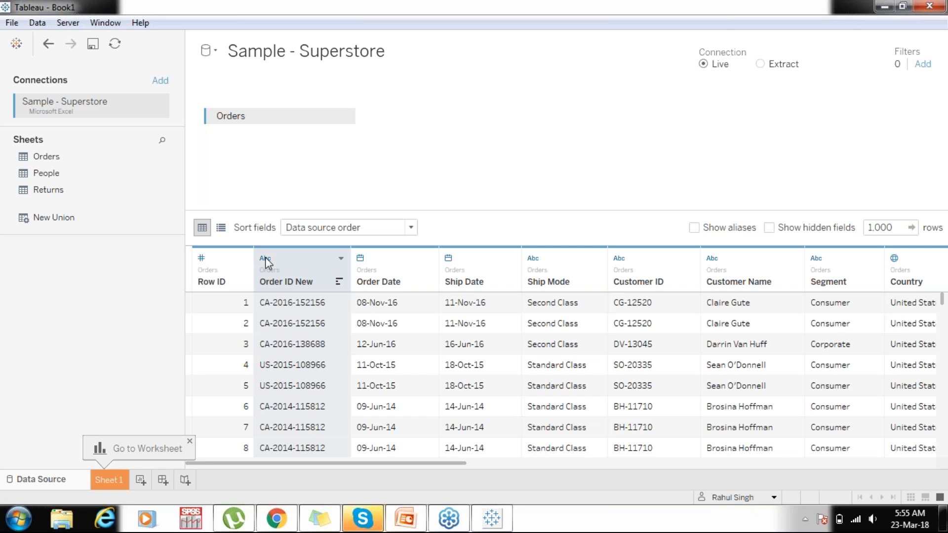
{"action": "left_click", "coordinate": [266, 258]}
{"action": "left_click", "coordinate": [50, 322]}
{"action": "left_click", "coordinate": [266, 259]}
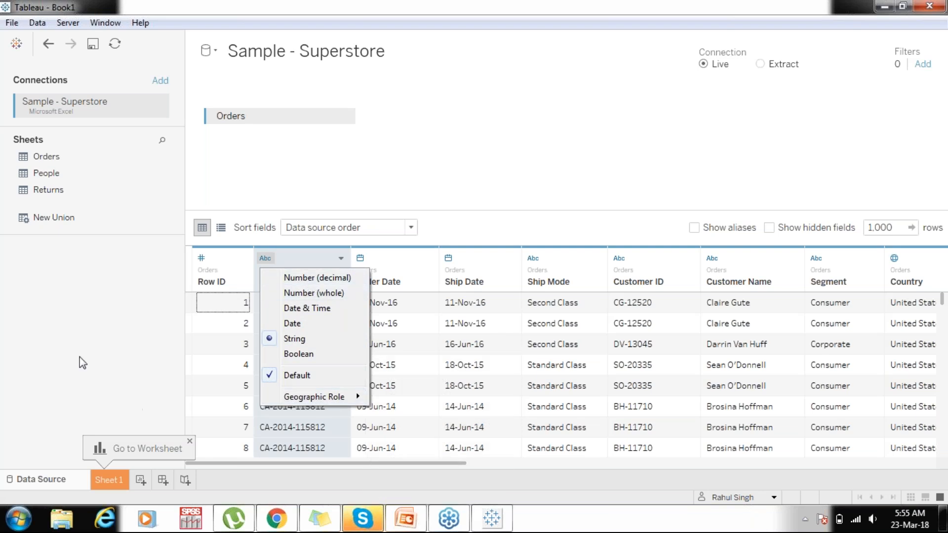
{"action": "left_click", "coordinate": [73, 328]}
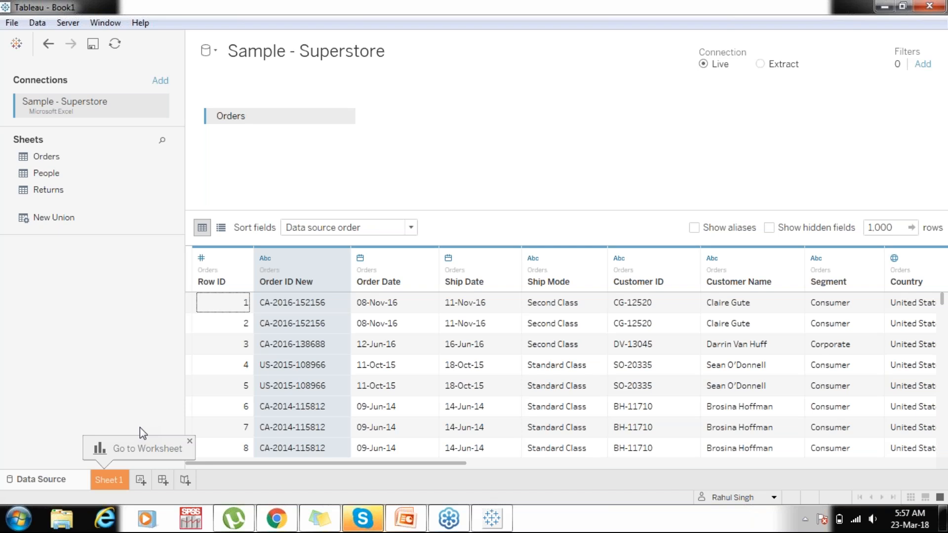
Go to Sheet 1, enlarge the Dimensions area and look through its fields.
{"action": "left_click", "coordinate": [108, 481]}
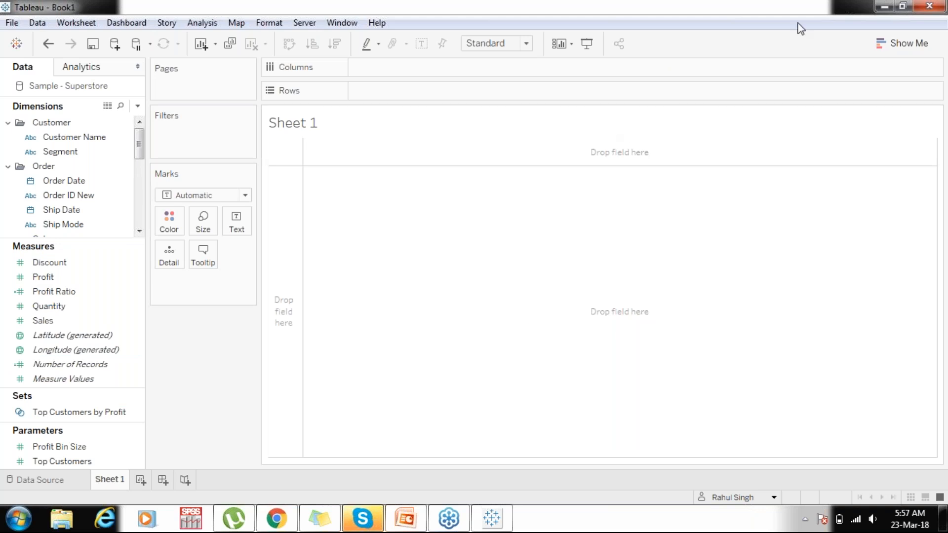
{"action": "left_click", "coordinate": [2, 279]}
{"action": "left_click_drag", "start_coordinate": [58, 264], "coordinate": [59, 276]}
{"action": "scroll", "coordinate": [64, 192], "scroll_direction": "down", "scroll_amount": 3}
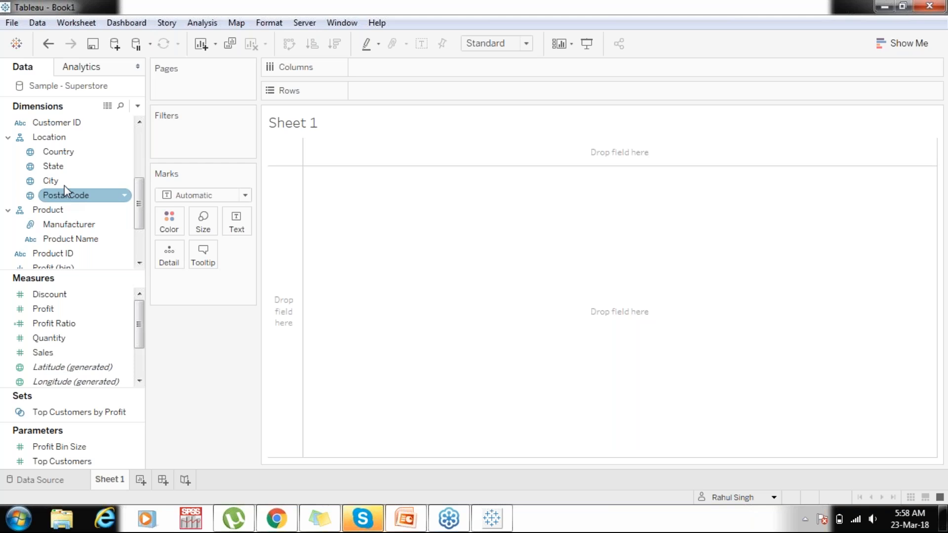
{"action": "scroll", "coordinate": [64, 185], "scroll_direction": "up", "scroll_amount": 3}
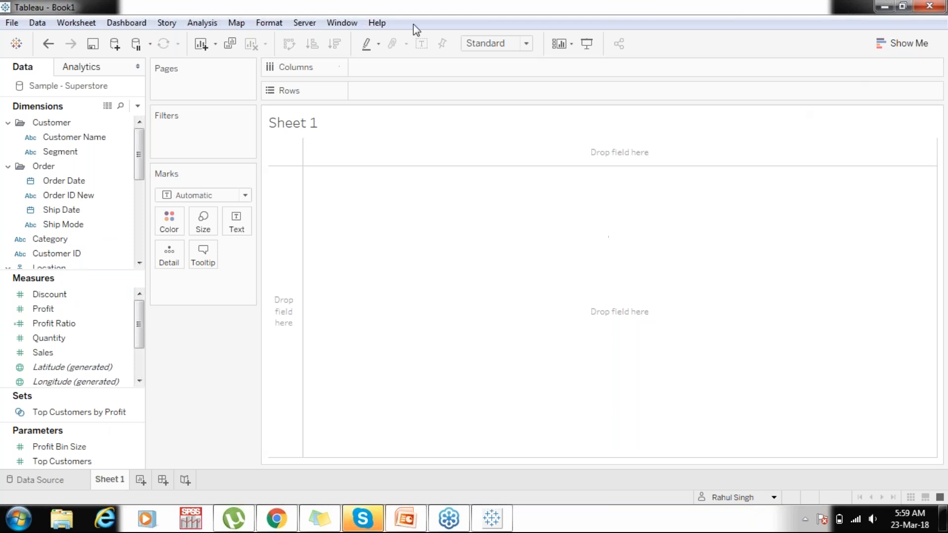
Build a horizontal bar chart of Sales by Segment using Show Me, and close the chart suggestions.
{"action": "left_click", "coordinate": [891, 47]}
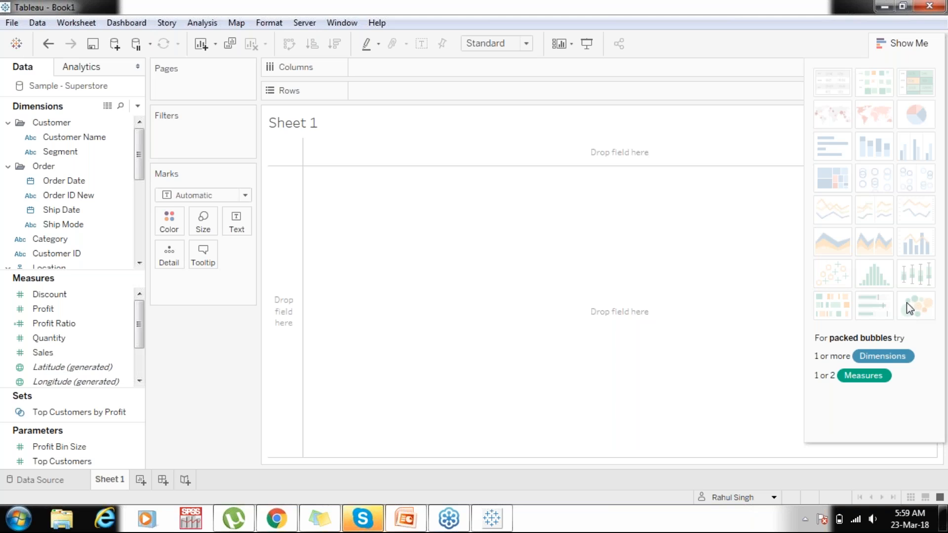
{"action": "left_click", "coordinate": [66, 138]}
{"action": "left_click", "coordinate": [65, 151]}
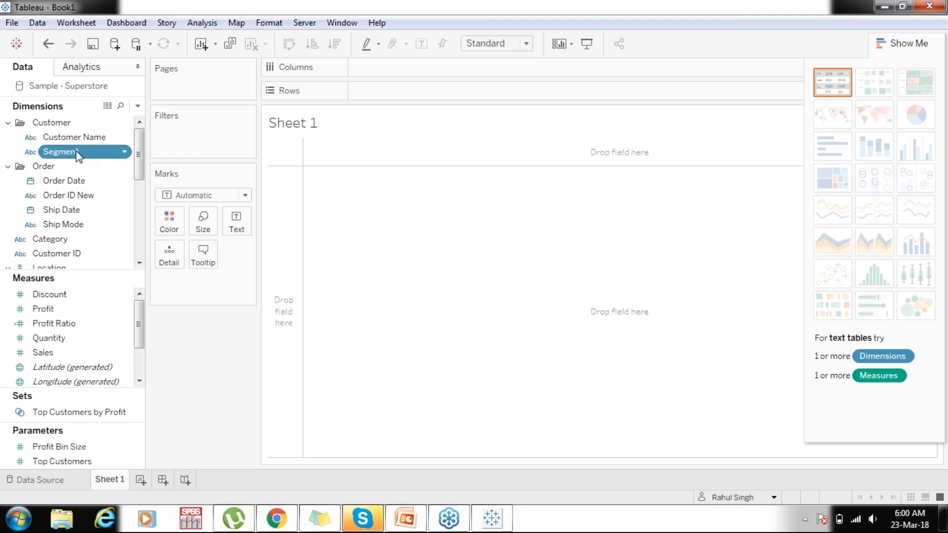
{"action": "left_click", "coordinate": [43, 354], "text": "ctrl"}
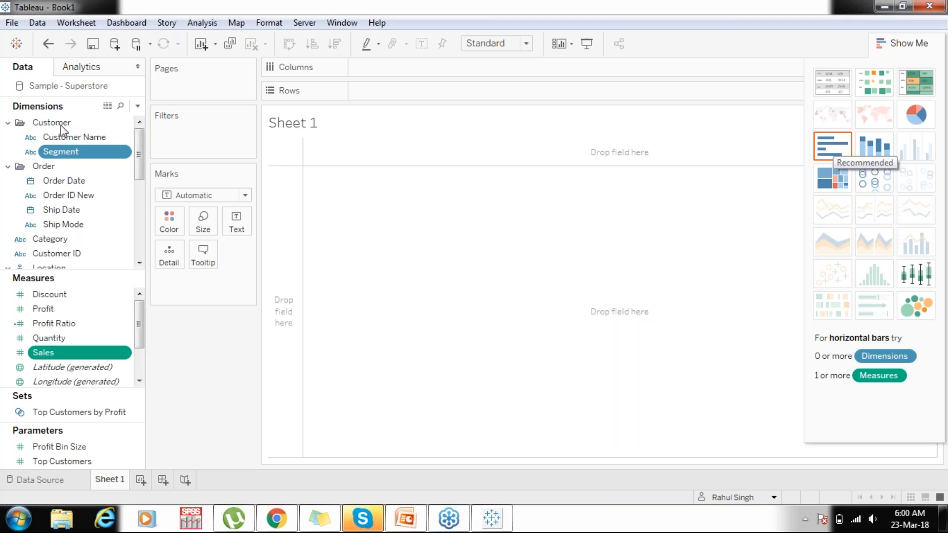
{"action": "left_click", "coordinate": [834, 157]}
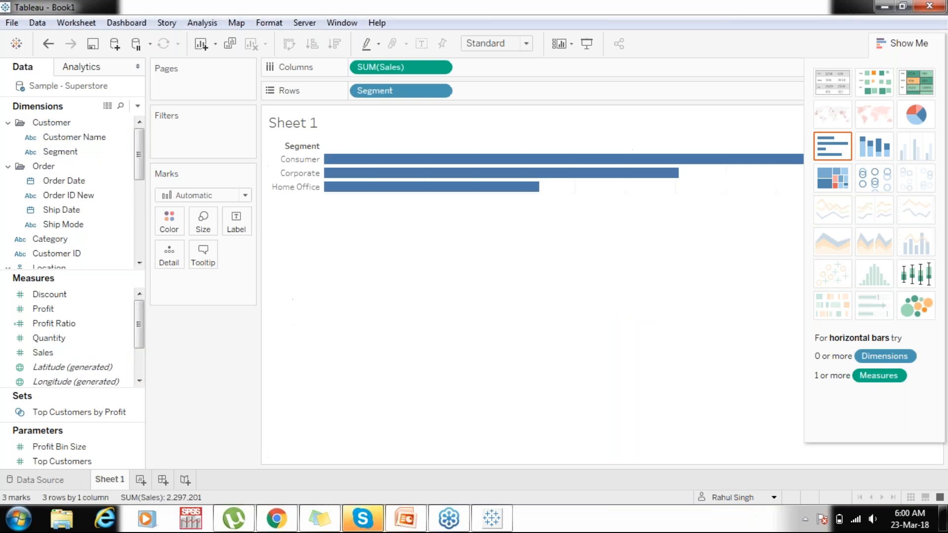
{"action": "left_click", "coordinate": [887, 46]}
Inspect the details of the segment bars and review the Show Me chart types once more.
{"action": "mouse_move", "coordinate": [400, 167]}
{"action": "mouse_move", "coordinate": [632, 177]}
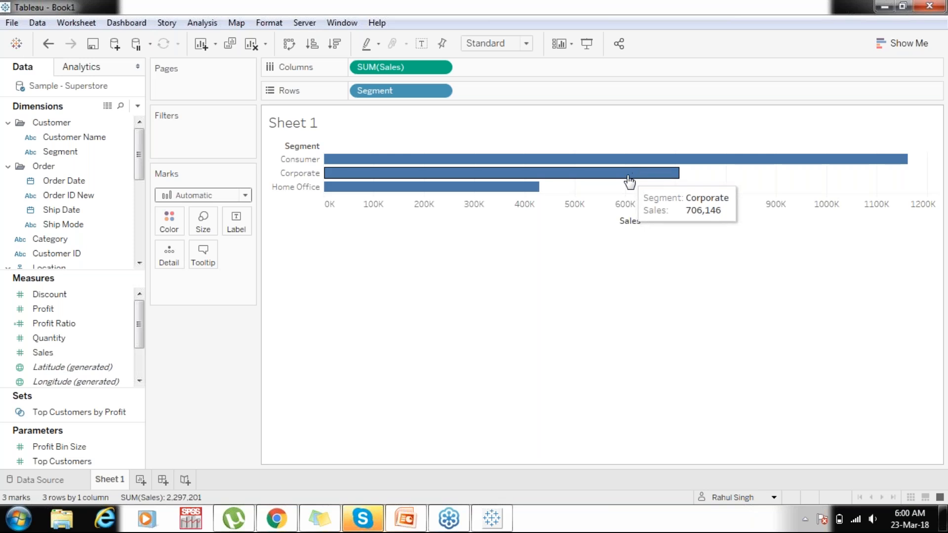
{"action": "mouse_move", "coordinate": [511, 189]}
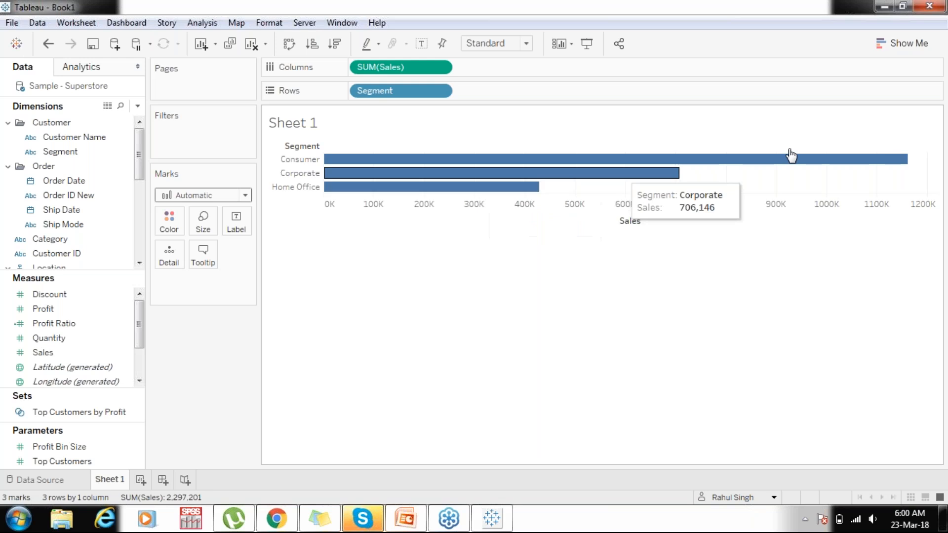
{"action": "left_click", "coordinate": [892, 47]}
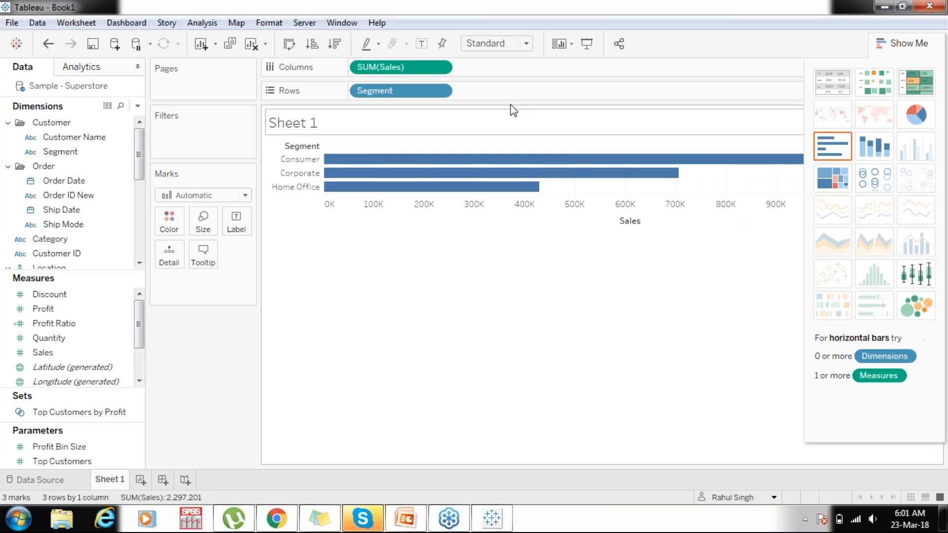
{"action": "left_click", "coordinate": [886, 46]}
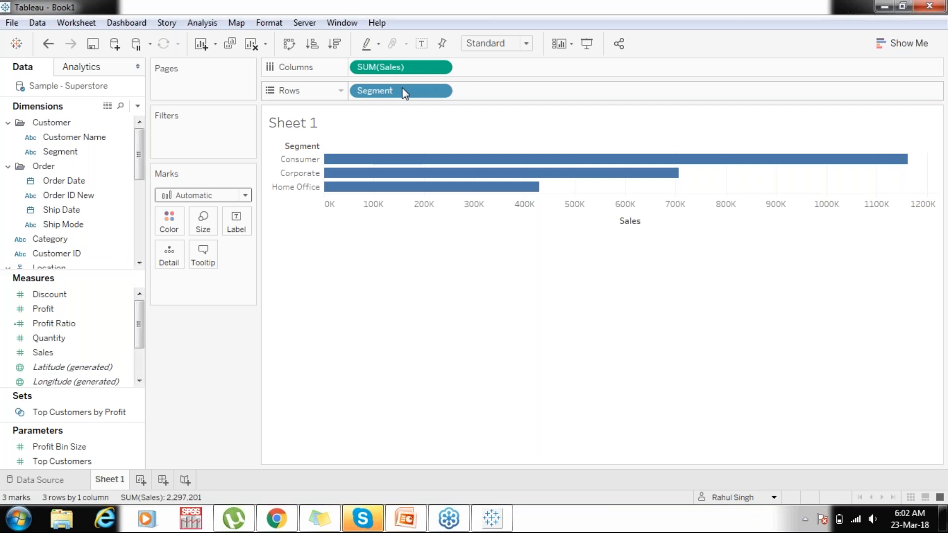
{"action": "mouse_move", "coordinate": [401, 188]}
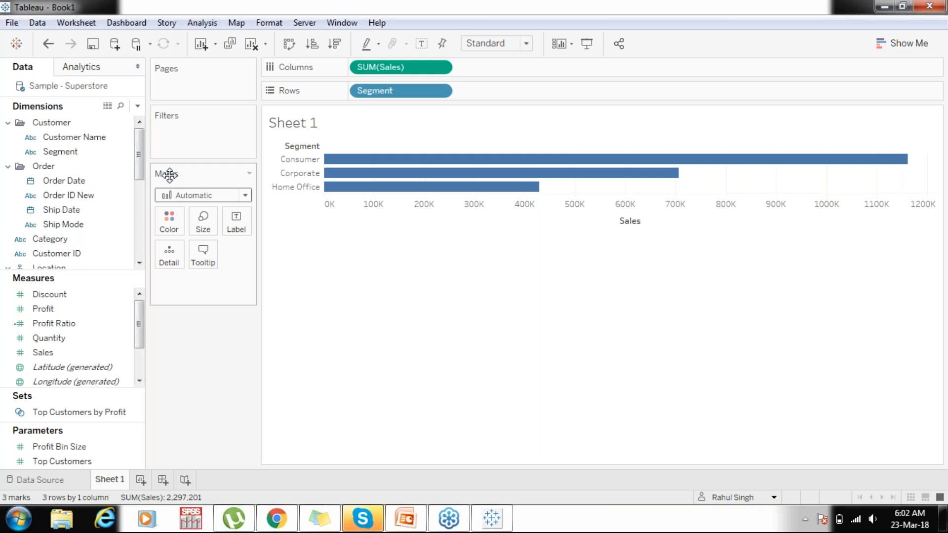
Try the Pie and Line mark types on the Sales by Segment chart.
{"action": "left_click", "coordinate": [208, 199]}
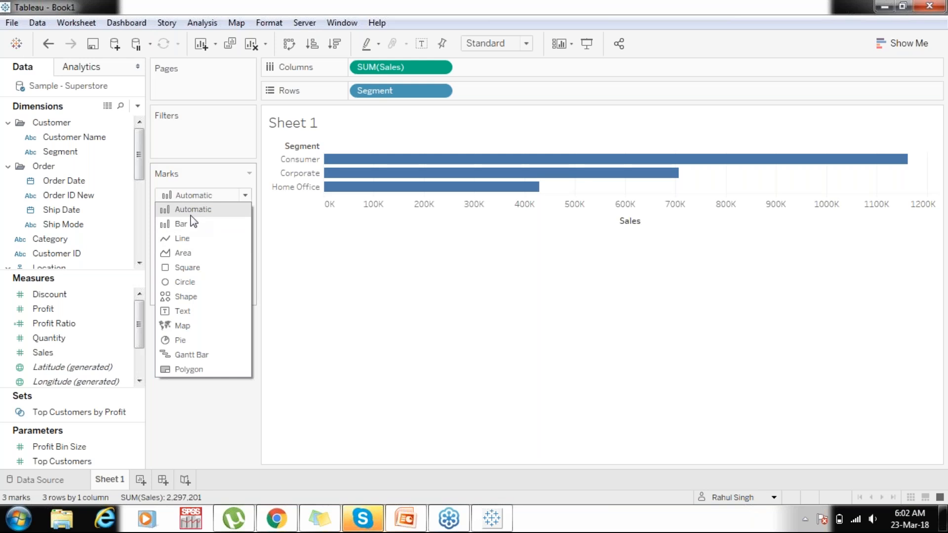
{"action": "left_click", "coordinate": [190, 216]}
{"action": "left_click", "coordinate": [193, 197]}
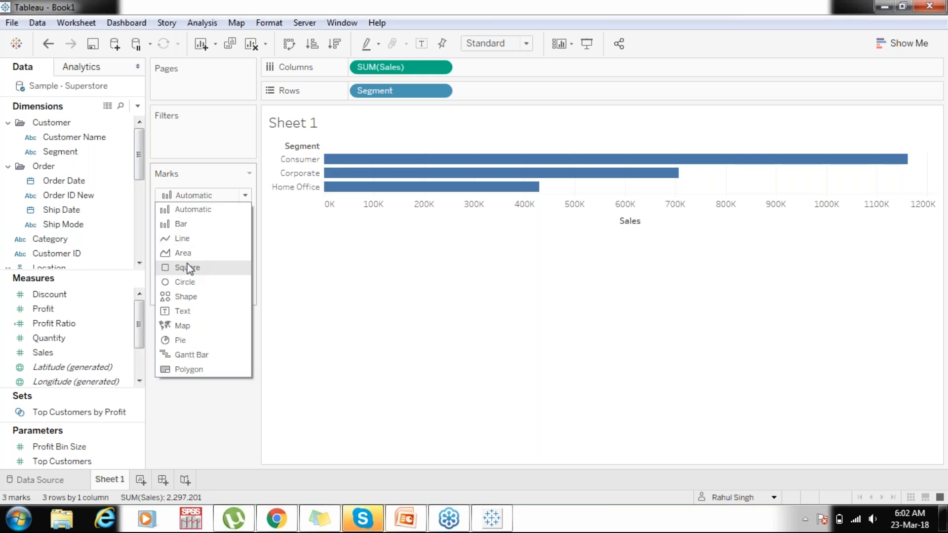
{"action": "left_click", "coordinate": [196, 341]}
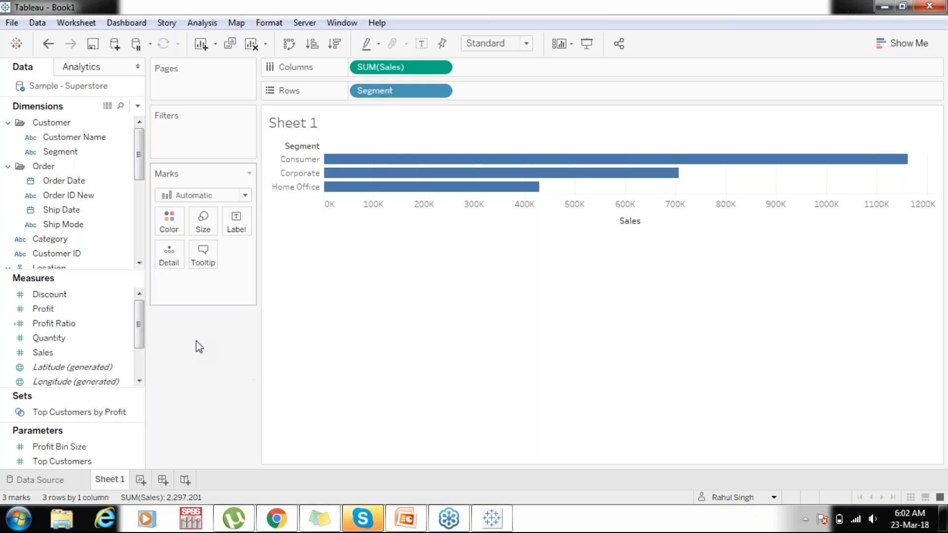
{"action": "left_click", "coordinate": [237, 199]}
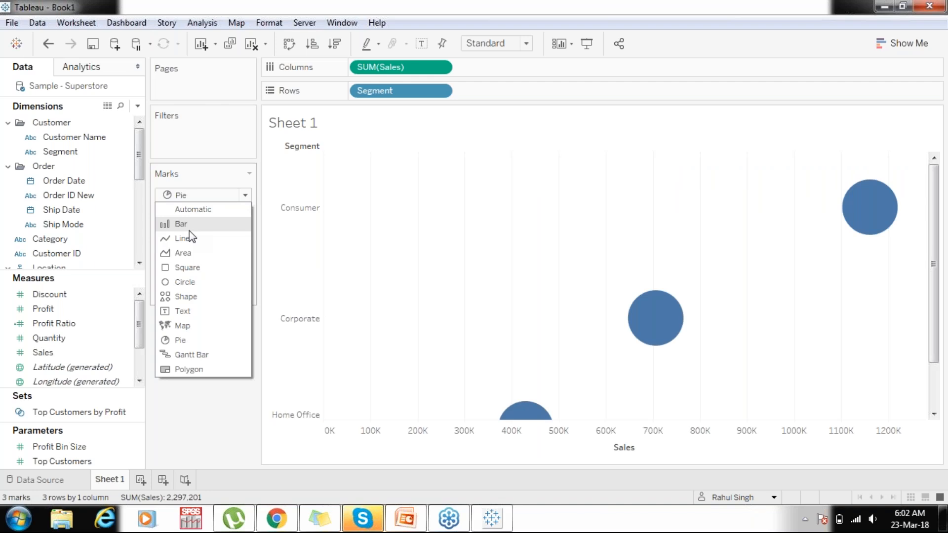
{"action": "key", "text": "Escape"}
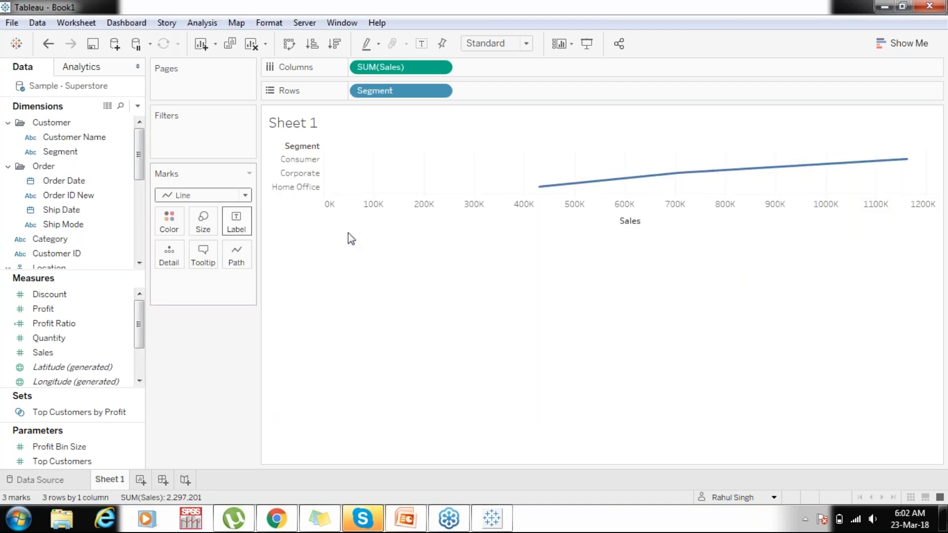
Set the mark type to Bar and color the bars orange.
{"action": "left_click", "coordinate": [224, 197]}
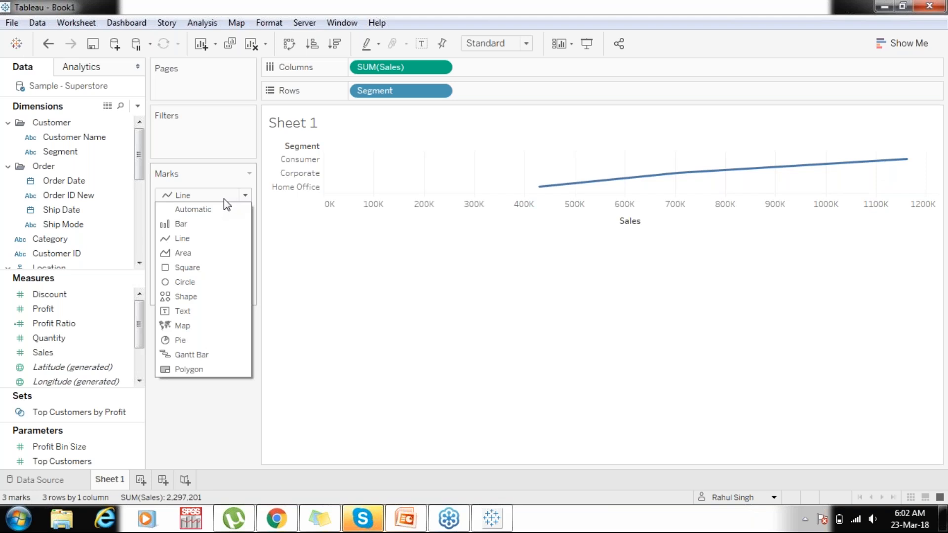
{"action": "left_click", "coordinate": [197, 225]}
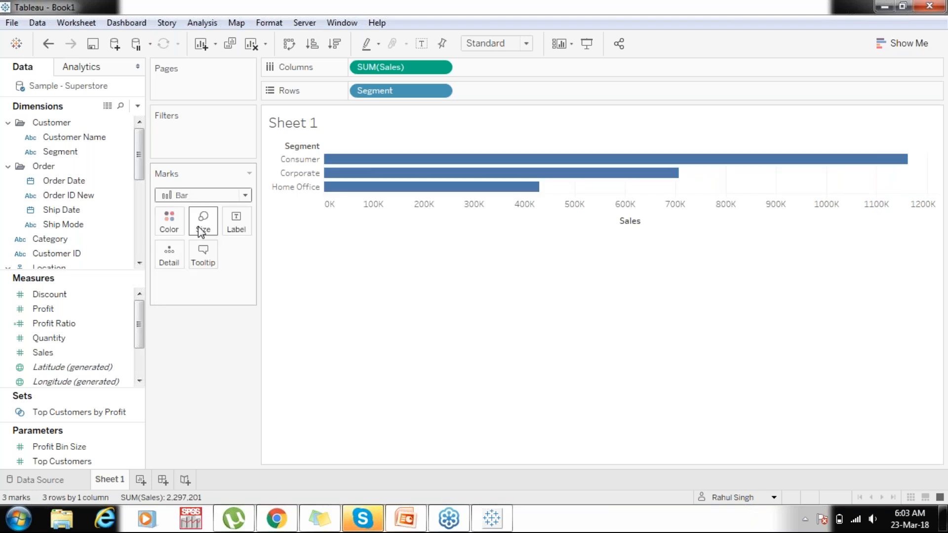
{"action": "left_click", "coordinate": [166, 231]}
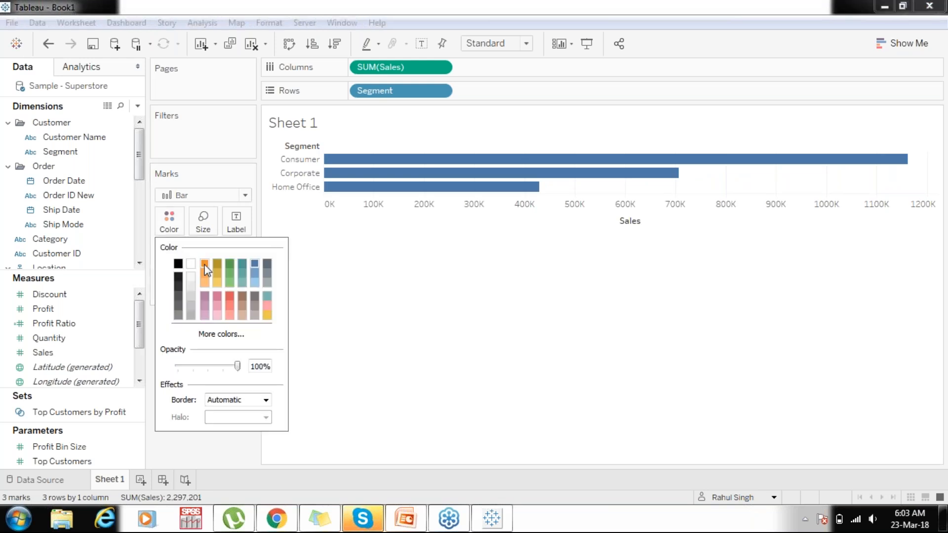
{"action": "mouse_move", "coordinate": [442, 177]}
{"action": "left_click", "coordinate": [205, 263]}
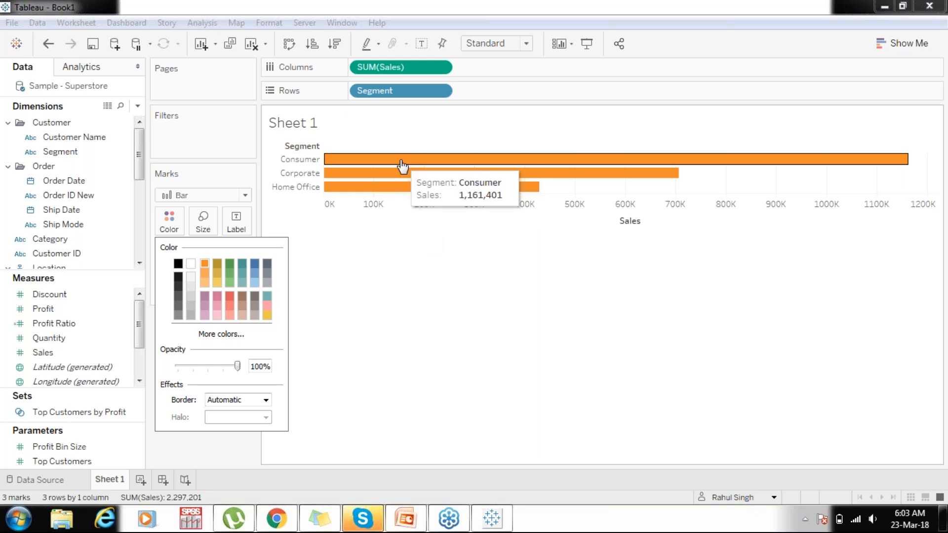
{"action": "left_click", "coordinate": [332, 255]}
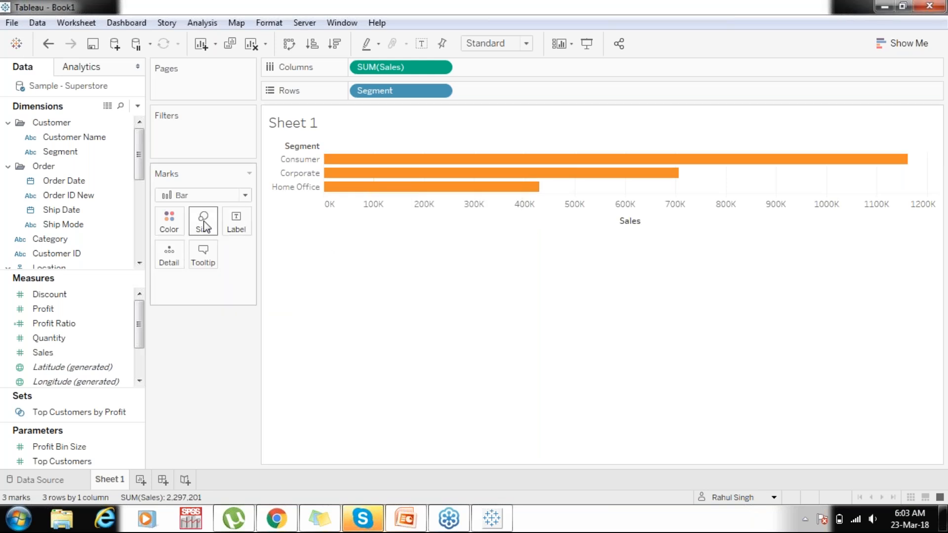
Make the bars thinner by reducing the mark size to about the middle of its range.
{"action": "left_click", "coordinate": [204, 226]}
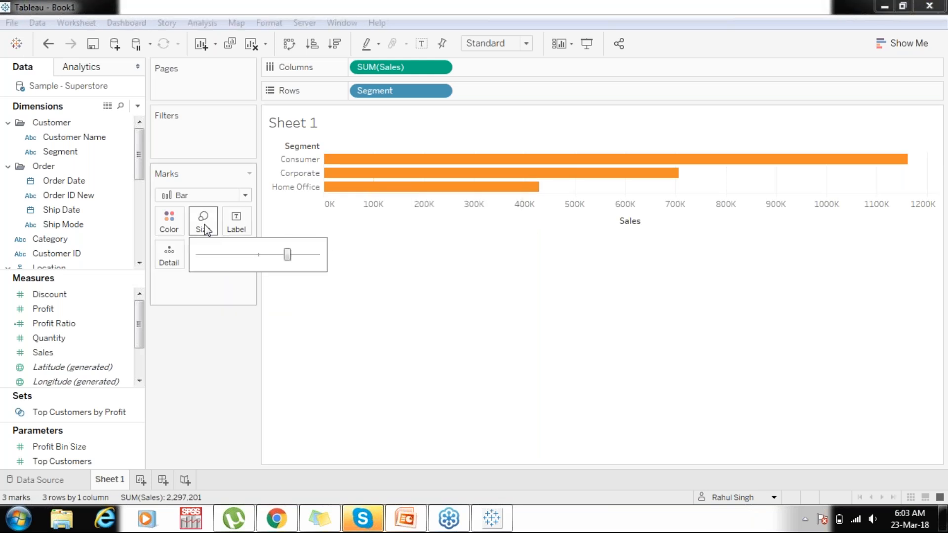
{"action": "left_click", "coordinate": [286, 256]}
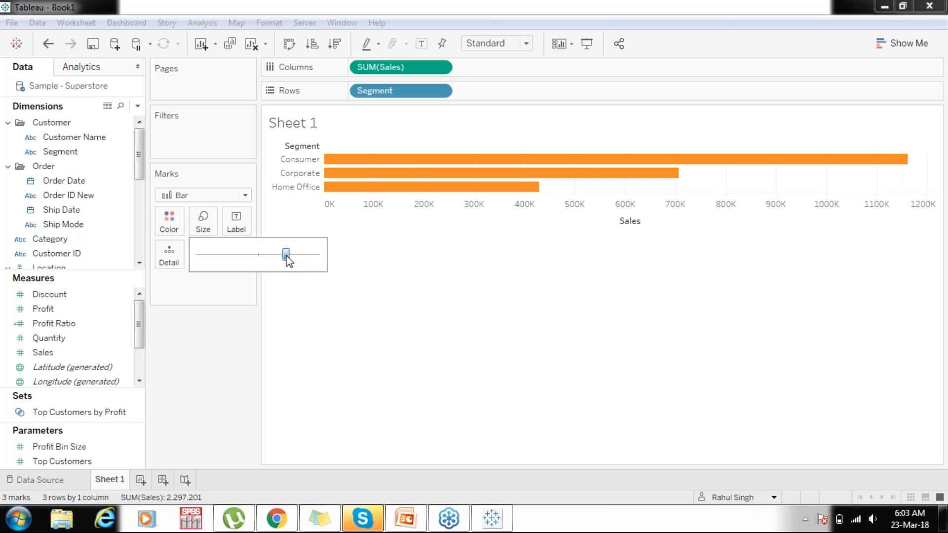
{"action": "left_click_drag", "start_coordinate": [296, 257], "coordinate": [256, 249]}
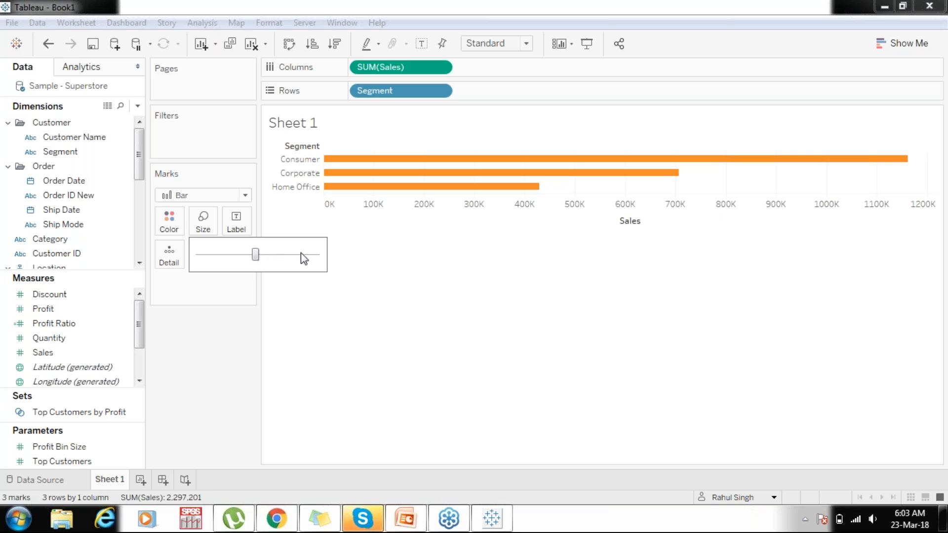
{"action": "left_click", "coordinate": [429, 262]}
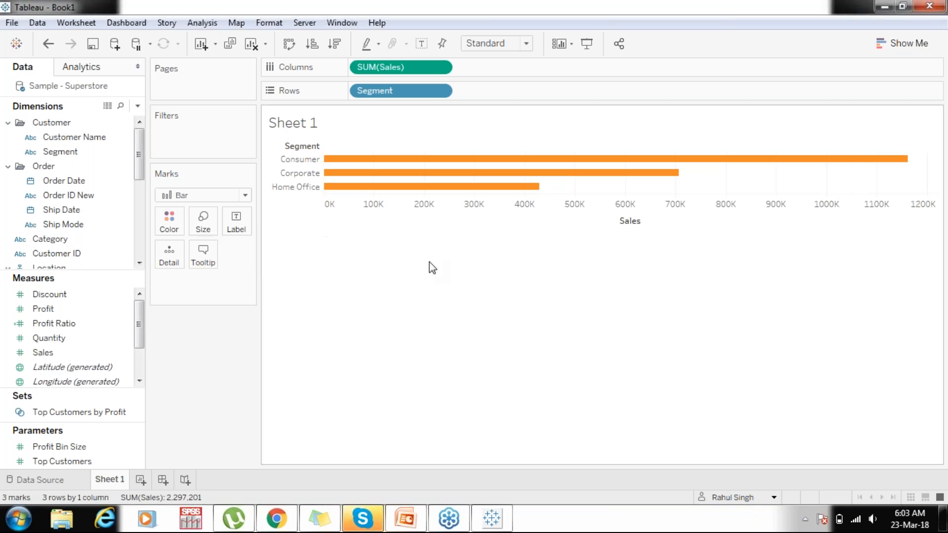
Show mark labels on all the bars, compare them with the bar details, and turn the labels off again.
{"action": "left_click", "coordinate": [235, 228]}
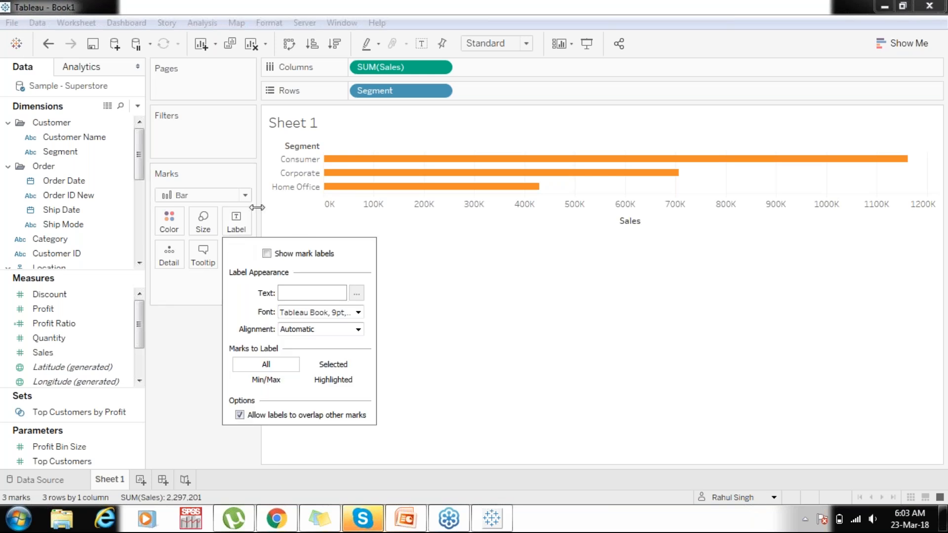
{"action": "left_click", "coordinate": [267, 253]}
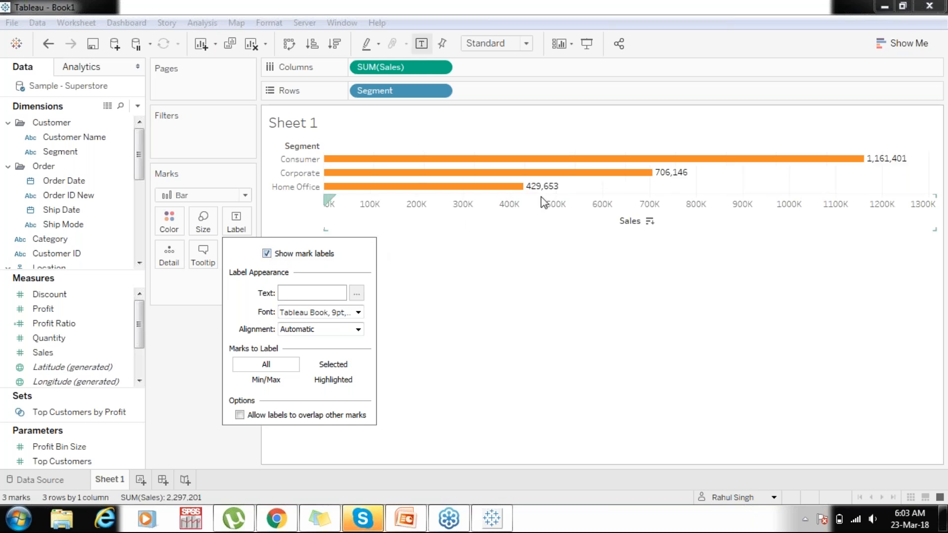
{"action": "mouse_move", "coordinate": [672, 173]}
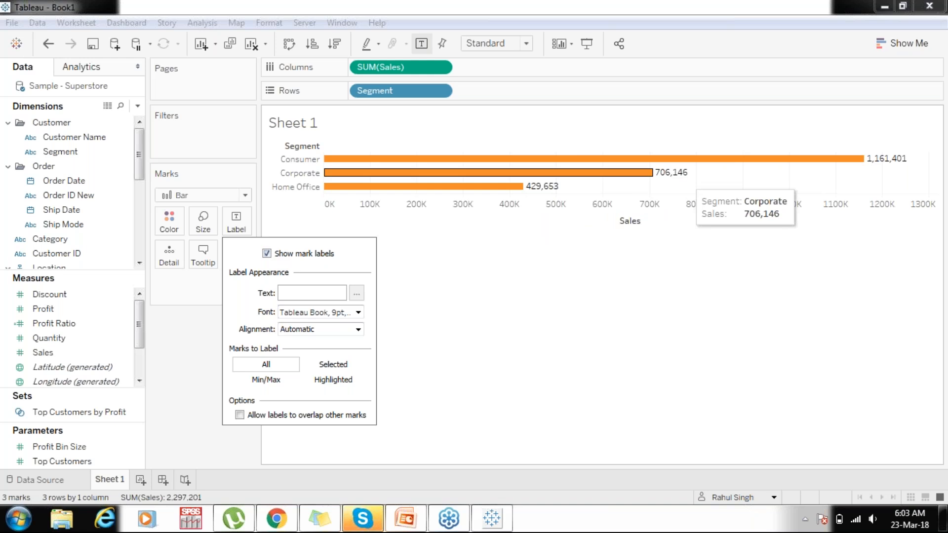
{"action": "mouse_move", "coordinate": [565, 170]}
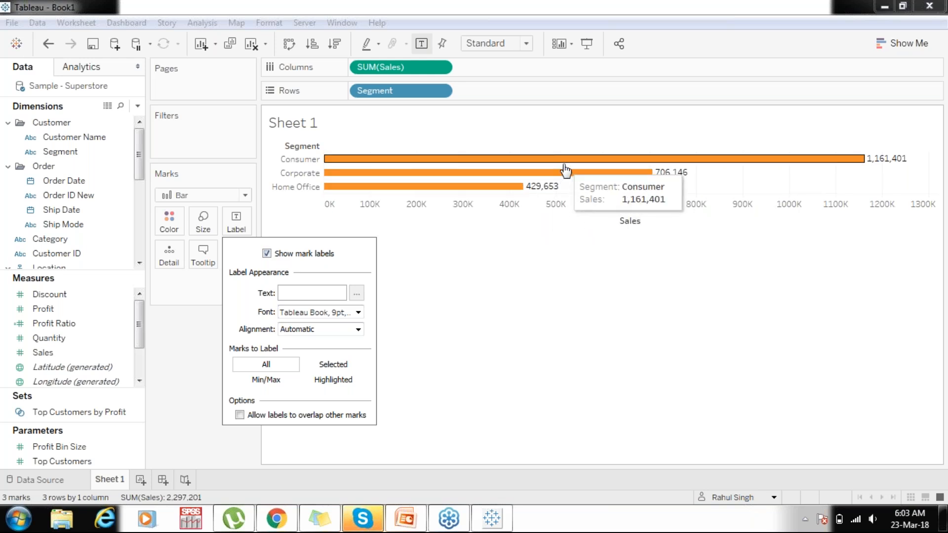
{"action": "mouse_move", "coordinate": [872, 163]}
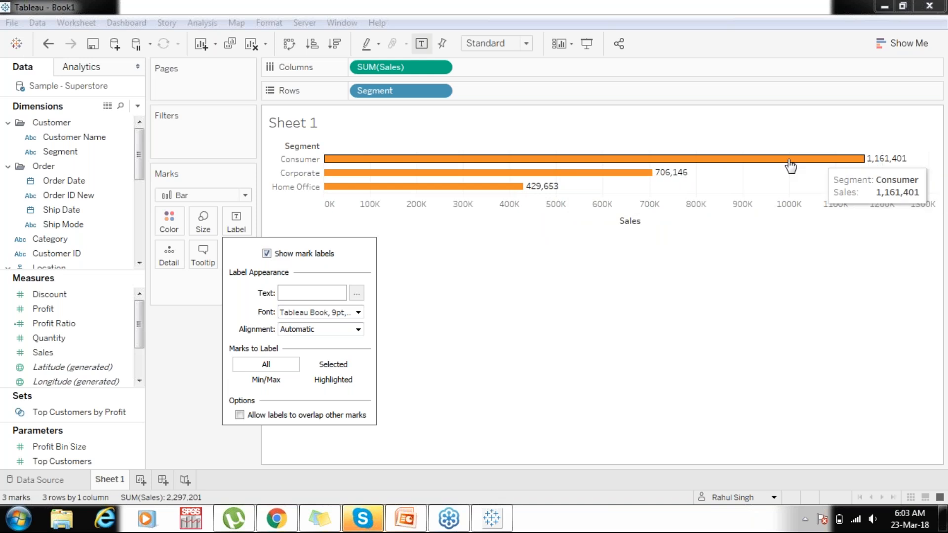
{"action": "mouse_move", "coordinate": [904, 168]}
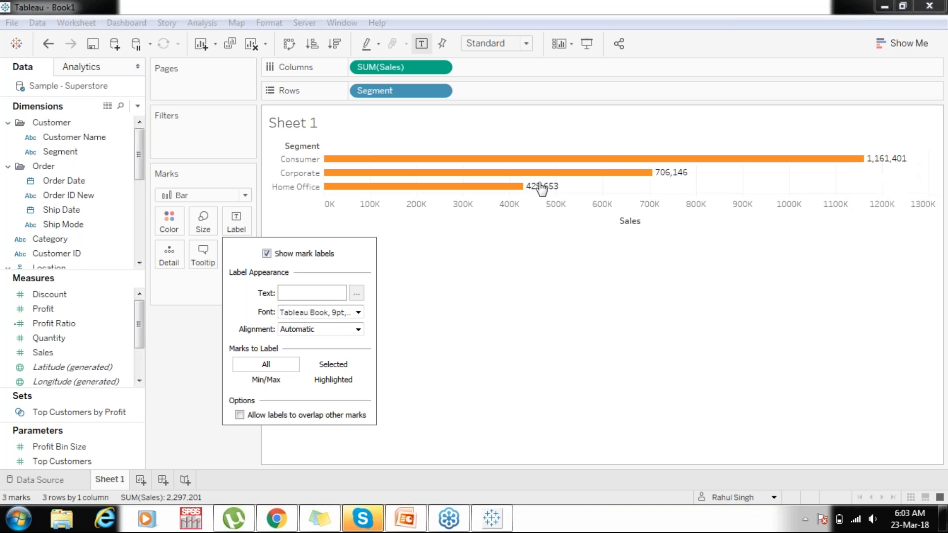
{"action": "left_click", "coordinate": [266, 253]}
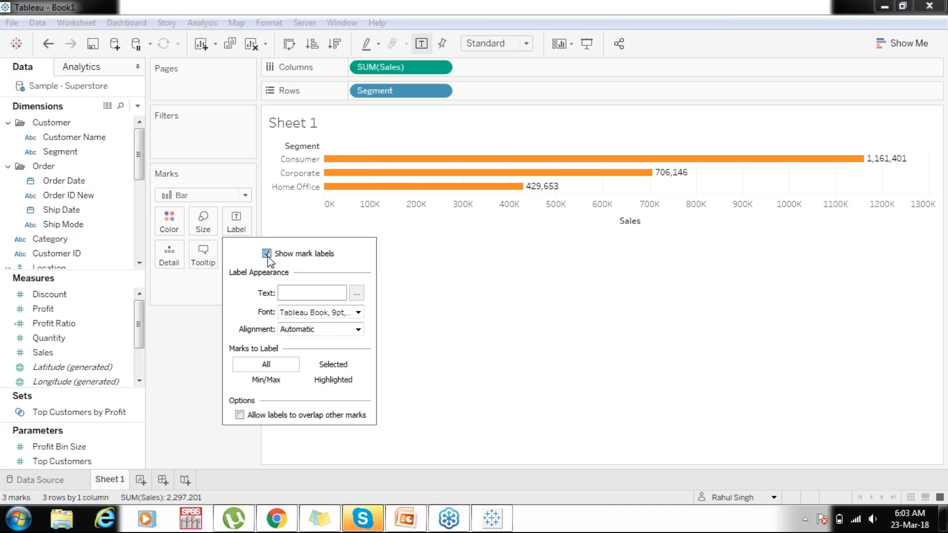
{"action": "left_click", "coordinate": [193, 308]}
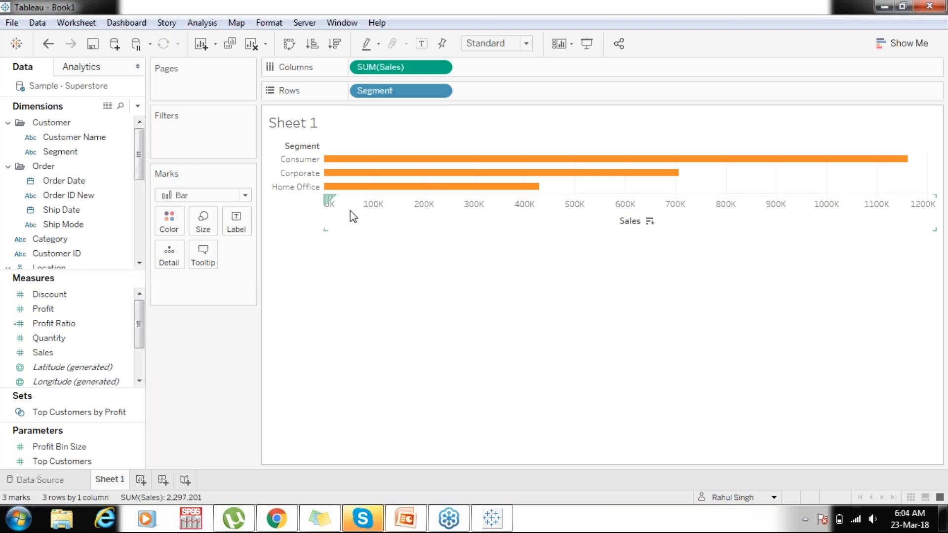
Examine the segment and sales tooltips of the orange bars.
{"action": "mouse_move", "coordinate": [408, 187]}
{"action": "mouse_move", "coordinate": [419, 163]}
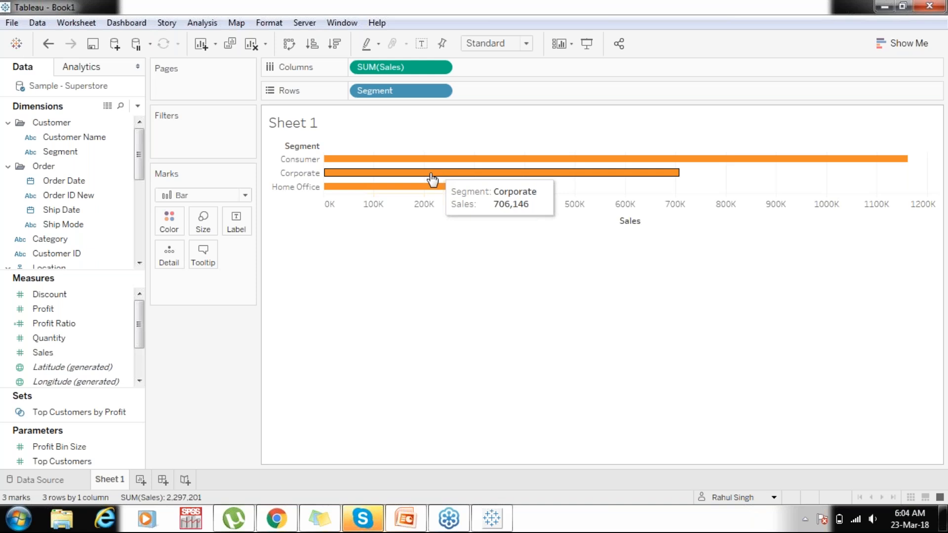
Add the Ship Mode dimension to the bars' tooltip and check it on the Consumer bar.
{"action": "left_click", "coordinate": [67, 225]}
{"action": "left_click_drag", "start_coordinate": [68, 227], "coordinate": [203, 254]}
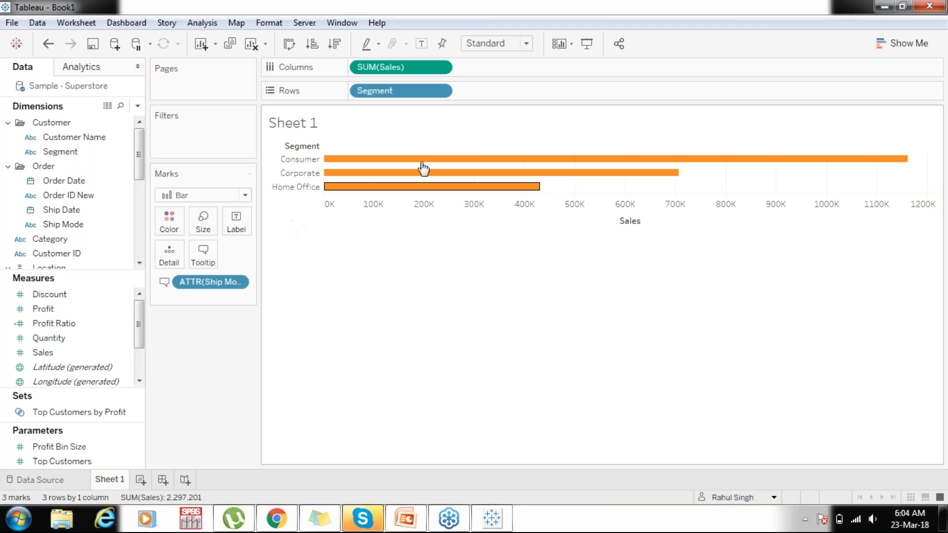
{"action": "mouse_move", "coordinate": [425, 164]}
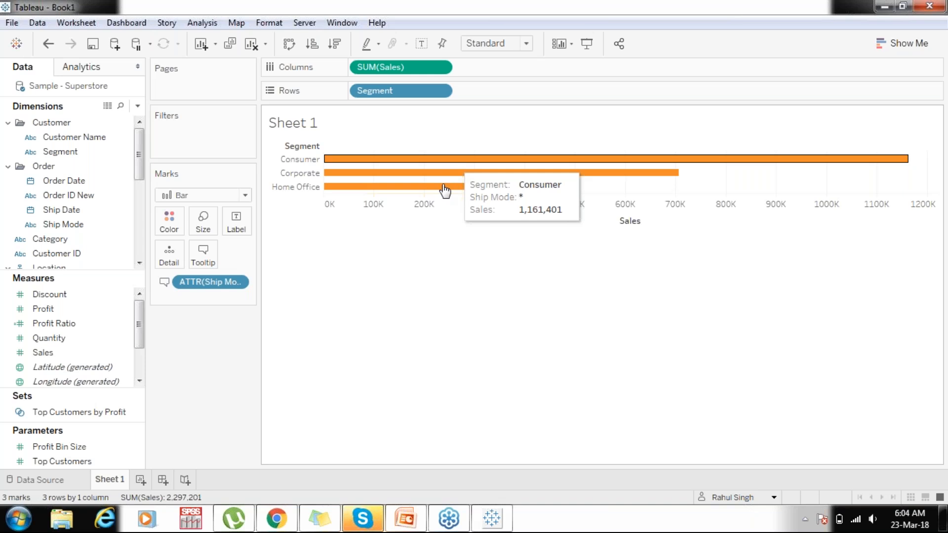
Create a second worksheet and list the Ship Mode values as its rows.
{"action": "left_click", "coordinate": [90, 225]}
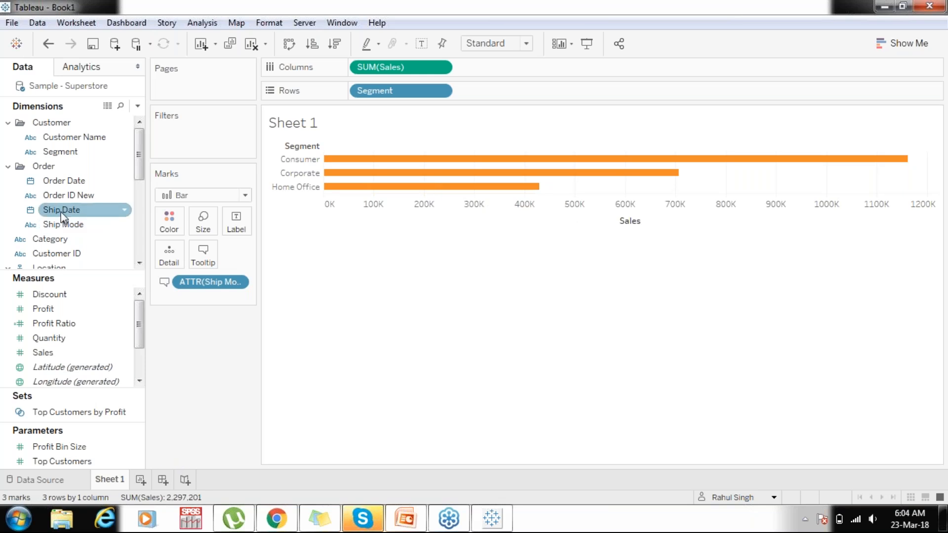
{"action": "left_click", "coordinate": [141, 479]}
{"action": "left_click_drag", "start_coordinate": [63, 224], "coordinate": [284, 306]}
{"action": "left_click_drag", "start_coordinate": [292, 159], "coordinate": [304, 203]}
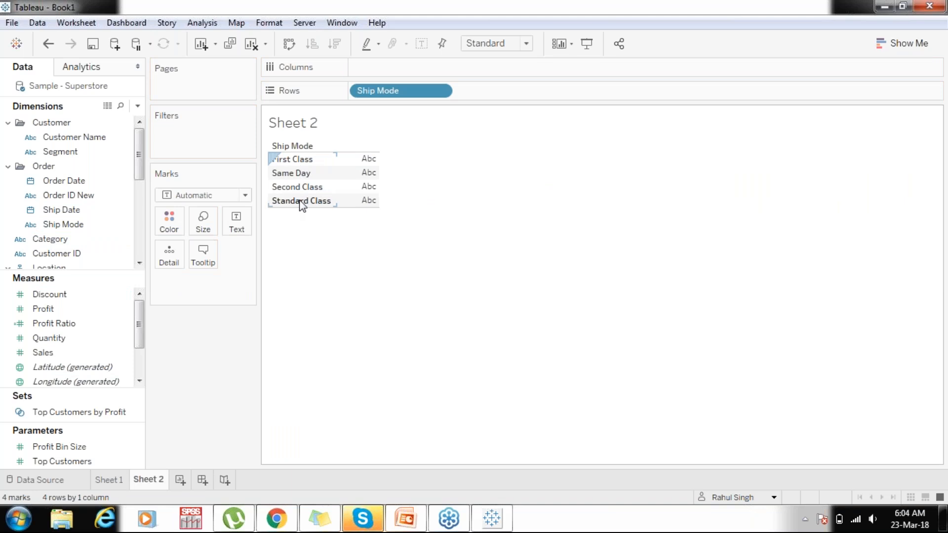
{"action": "left_click", "coordinate": [296, 213]}
Remove Ship Mode from the tooltip in Sheet 1 and swap rows and columns so the bars stand vertically.
{"action": "left_click", "coordinate": [110, 481]}
{"action": "mouse_move", "coordinate": [386, 174]}
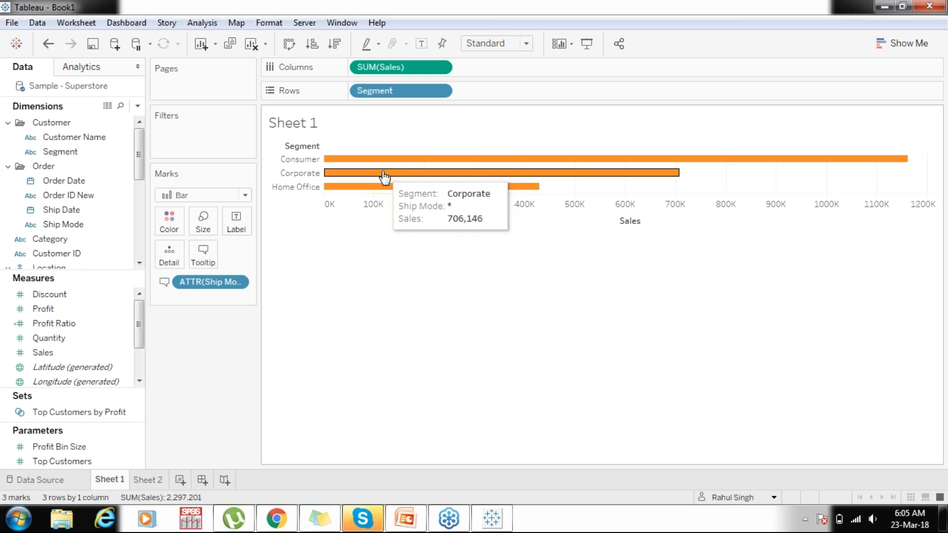
{"action": "left_click_drag", "start_coordinate": [201, 286], "coordinate": [89, 266]}
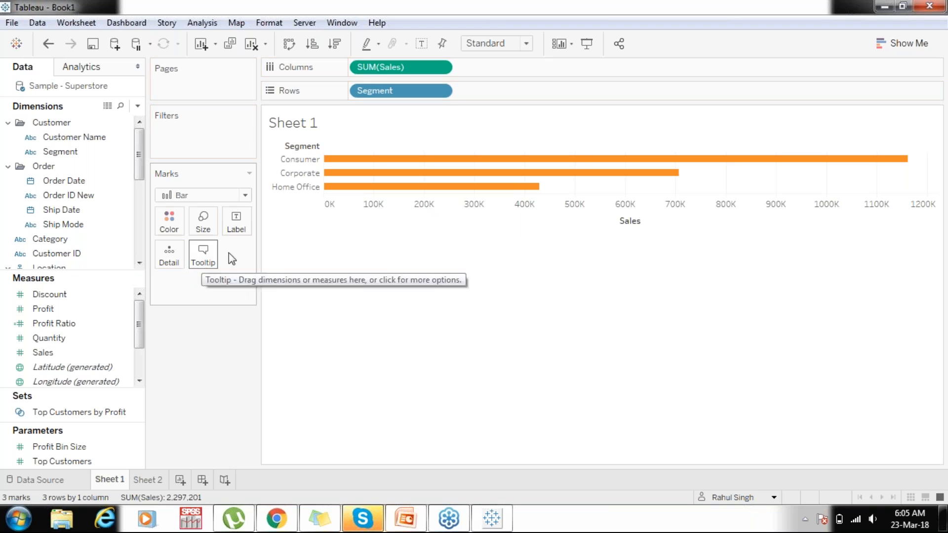
{"action": "mouse_move", "coordinate": [463, 179]}
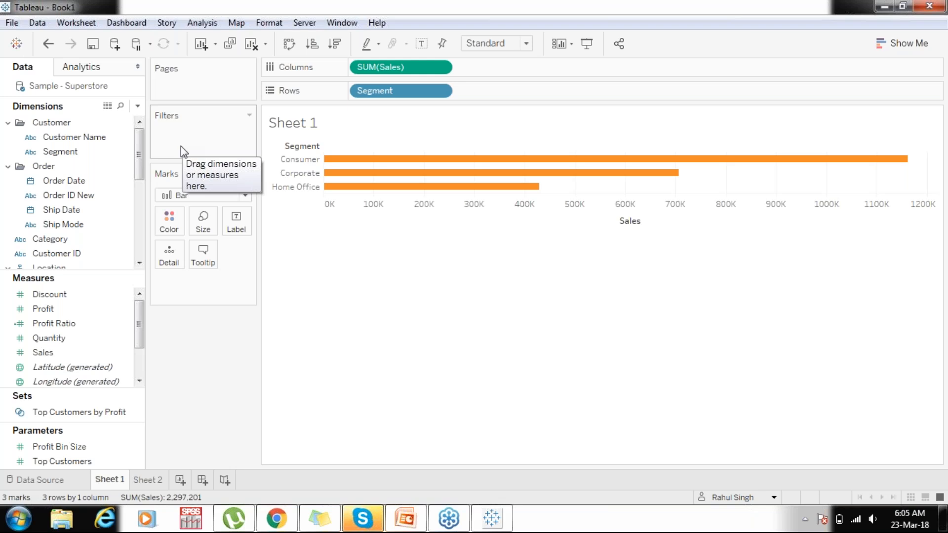
{"action": "left_click", "coordinate": [289, 46]}
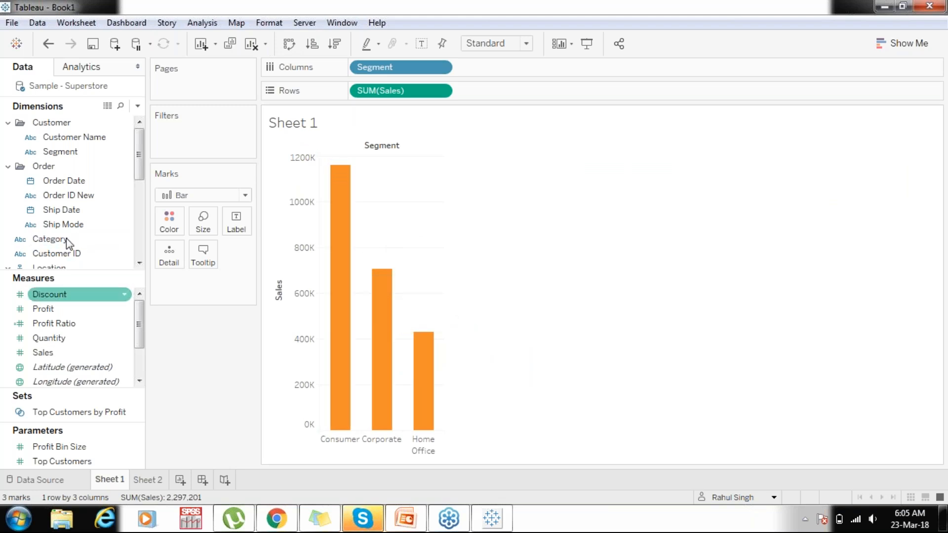
Replace Ship Mode with the year of Order Date as the rows of Sheet 2.
{"action": "left_click", "coordinate": [148, 479]}
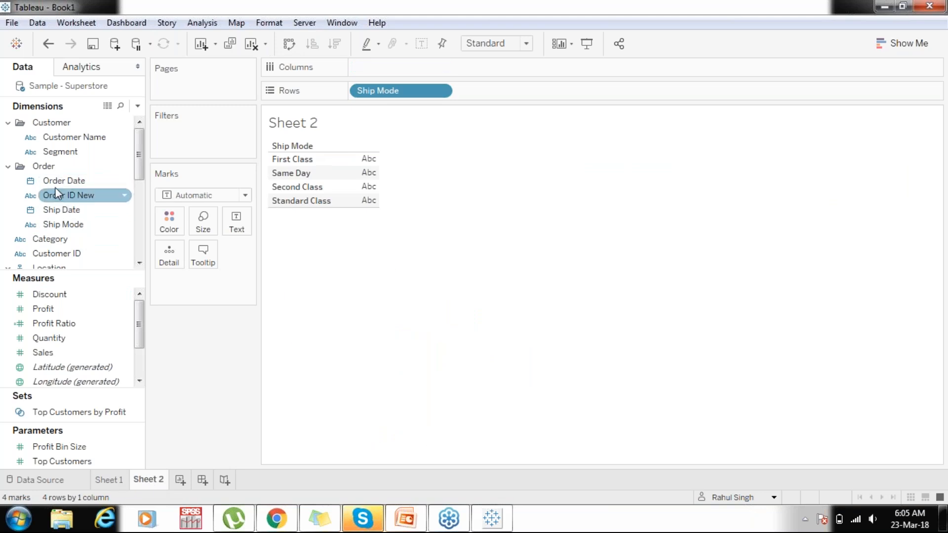
{"action": "left_click_drag", "start_coordinate": [58, 181], "coordinate": [380, 95]}
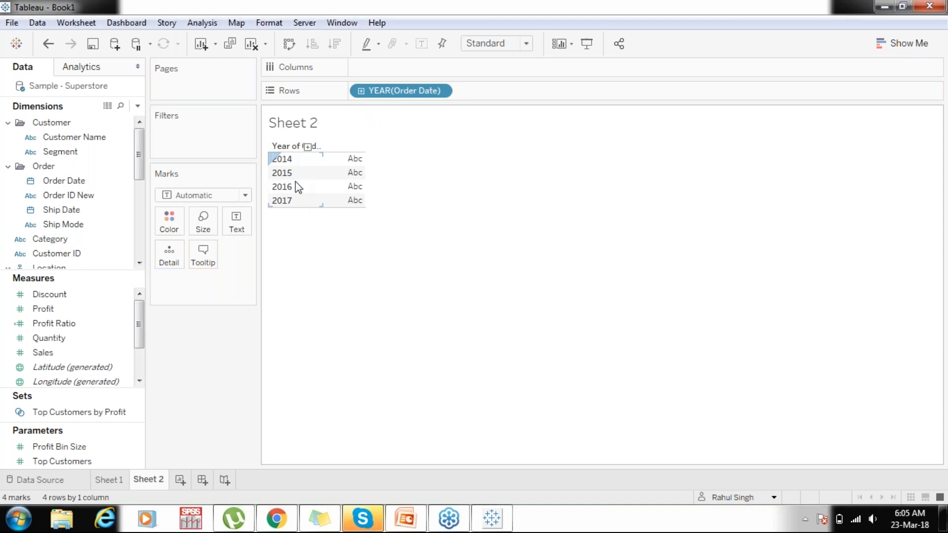
Filter the Sheet 1 bars to order year 2017, check the filtered chart, and remove the filter again.
{"action": "left_click", "coordinate": [110, 480]}
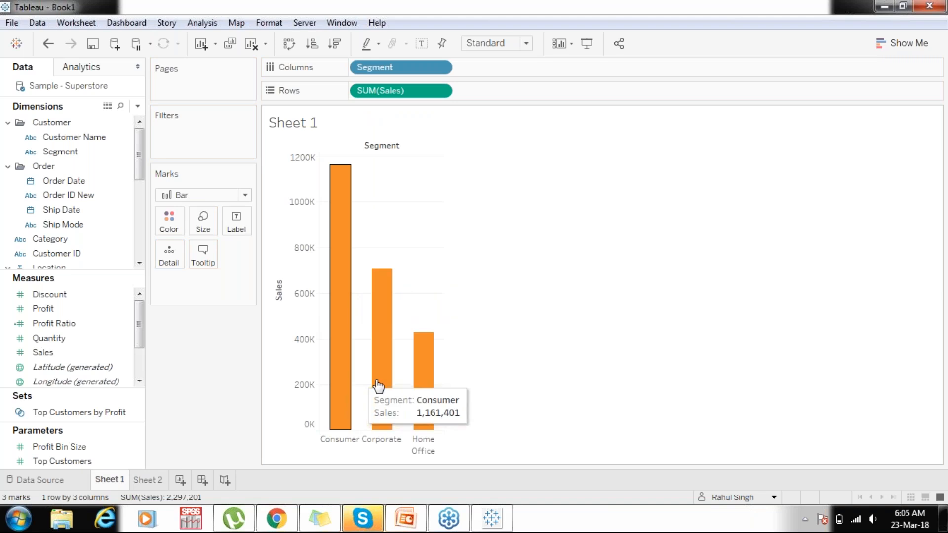
{"action": "mouse_move", "coordinate": [426, 390]}
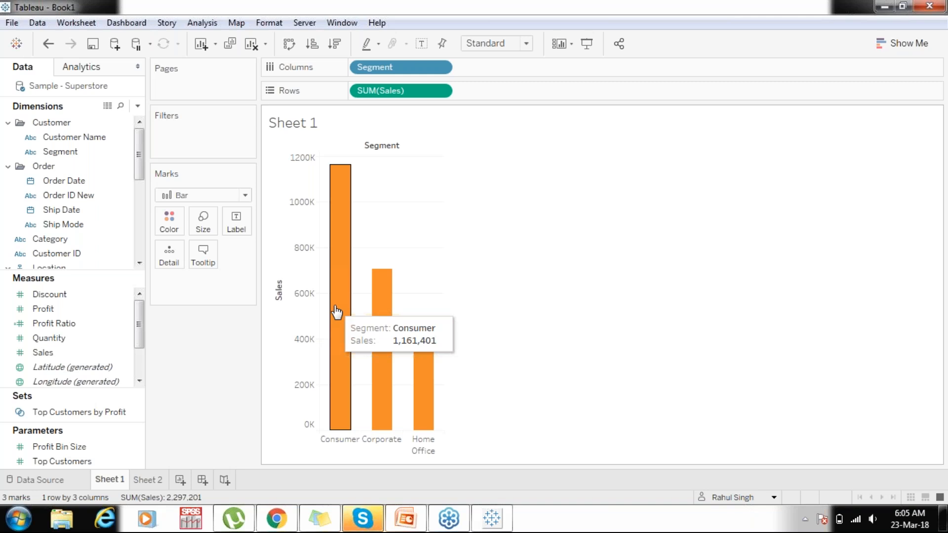
{"action": "mouse_move", "coordinate": [344, 233]}
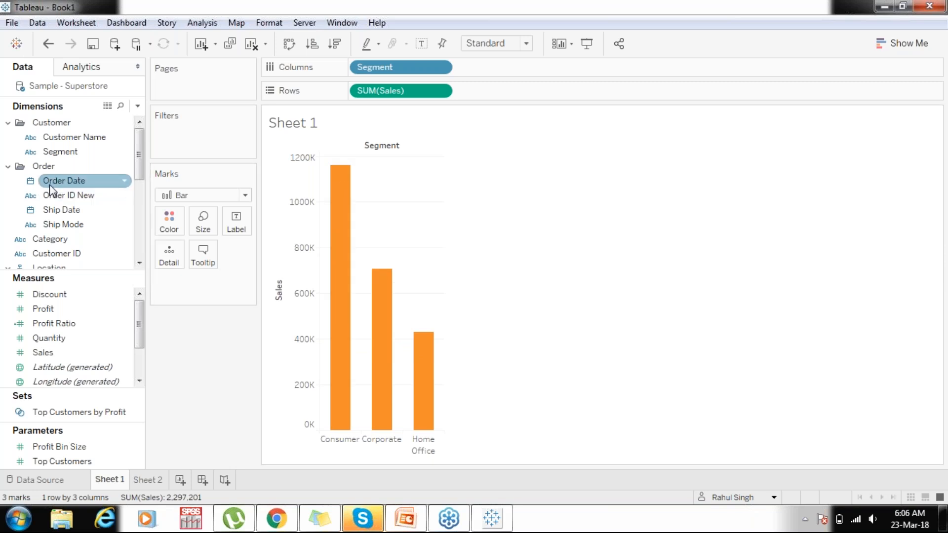
{"action": "left_click_drag", "start_coordinate": [59, 186], "coordinate": [177, 138]}
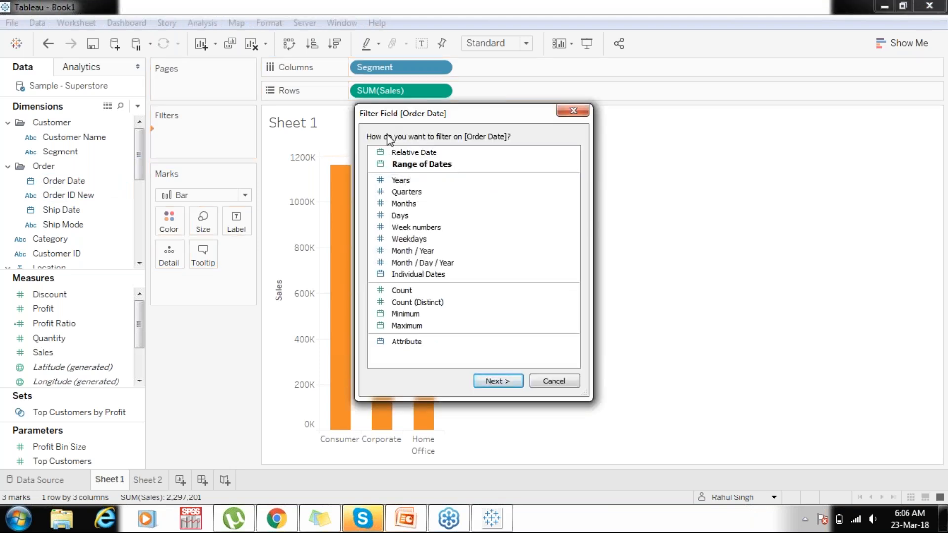
{"action": "left_click", "coordinate": [420, 183]}
{"action": "left_click", "coordinate": [497, 381]}
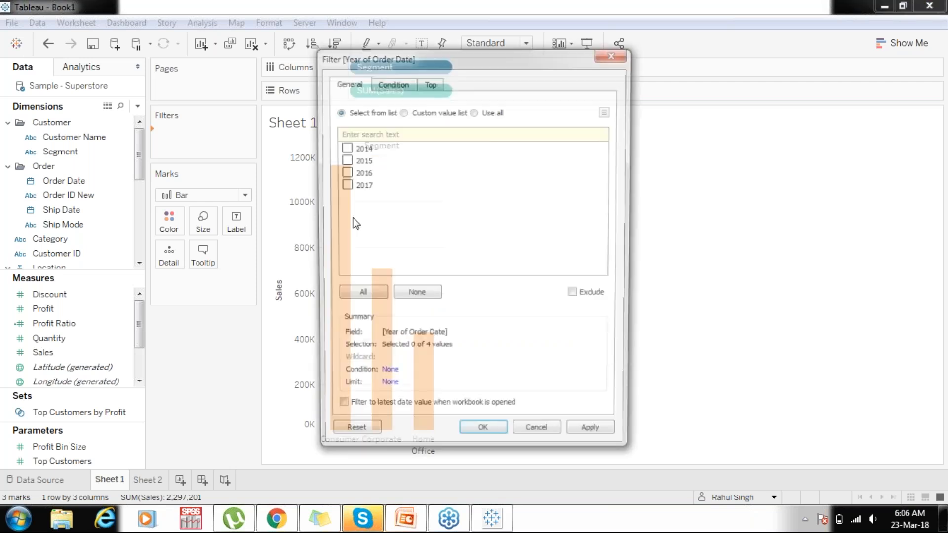
{"action": "left_click", "coordinate": [342, 185]}
{"action": "left_click", "coordinate": [483, 439]}
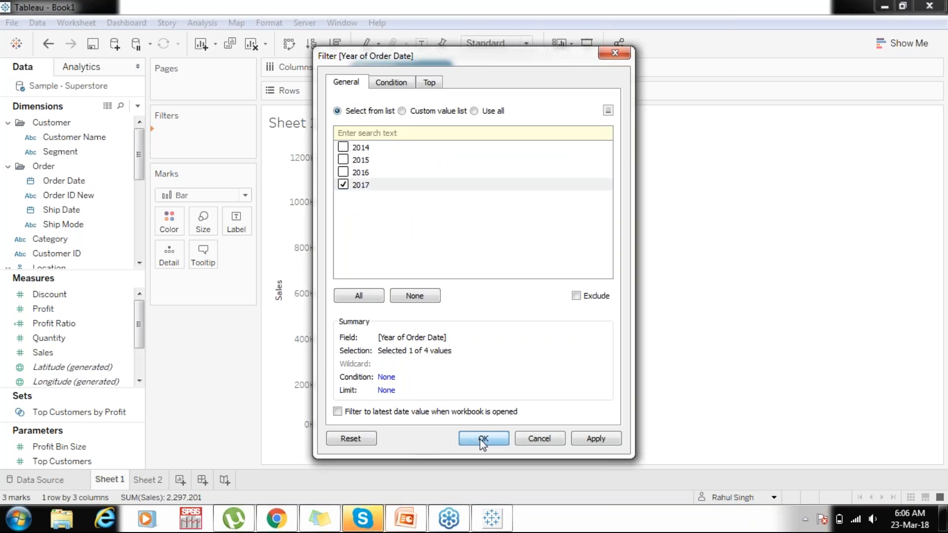
{"action": "mouse_move", "coordinate": [334, 170]}
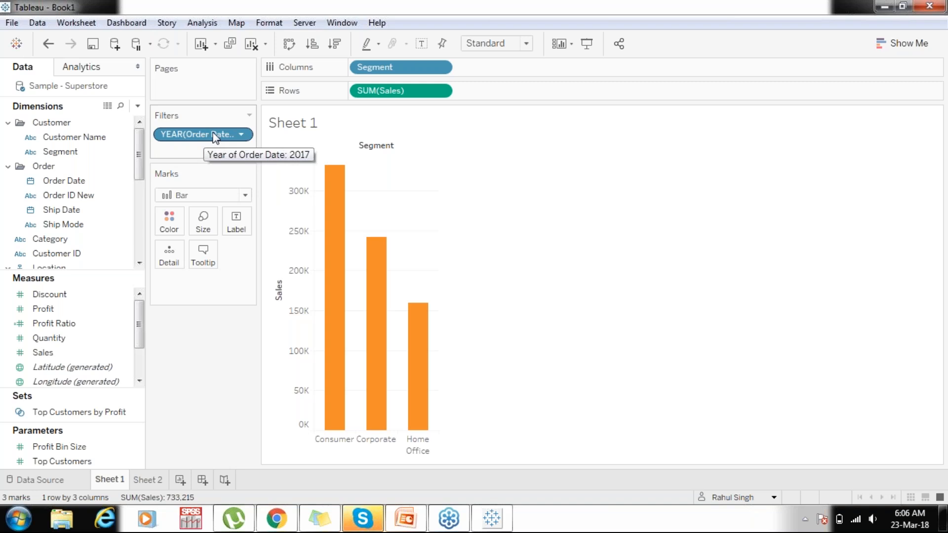
{"action": "left_click_drag", "start_coordinate": [219, 135], "coordinate": [201, 267]}
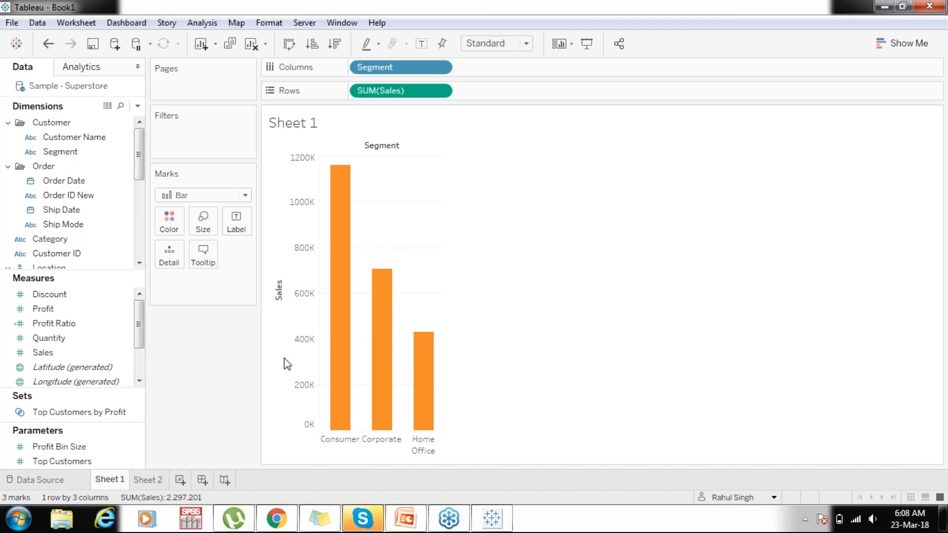
Create a new dashboard and place Sheet 1 and Sheet 2 side by side on it.
{"action": "left_click", "coordinate": [202, 480]}
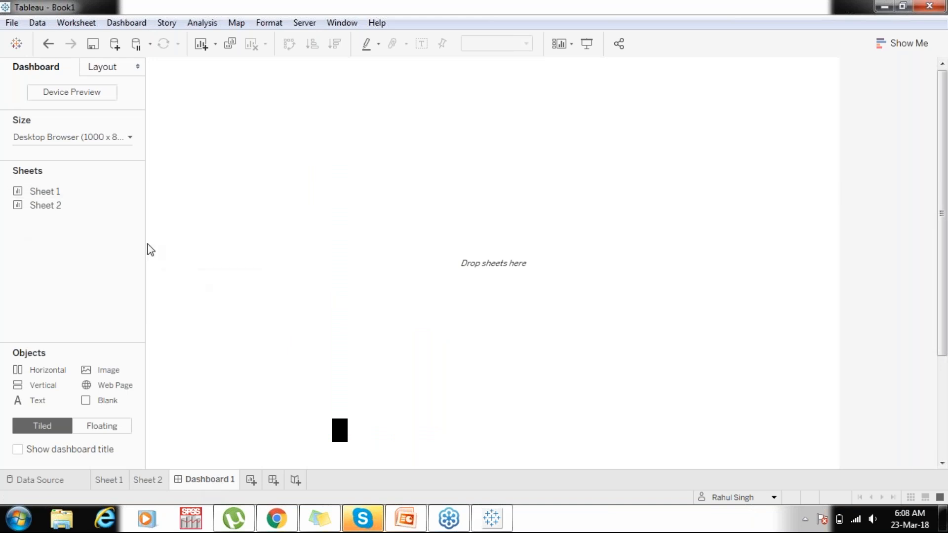
{"action": "double_click", "coordinate": [28, 191]}
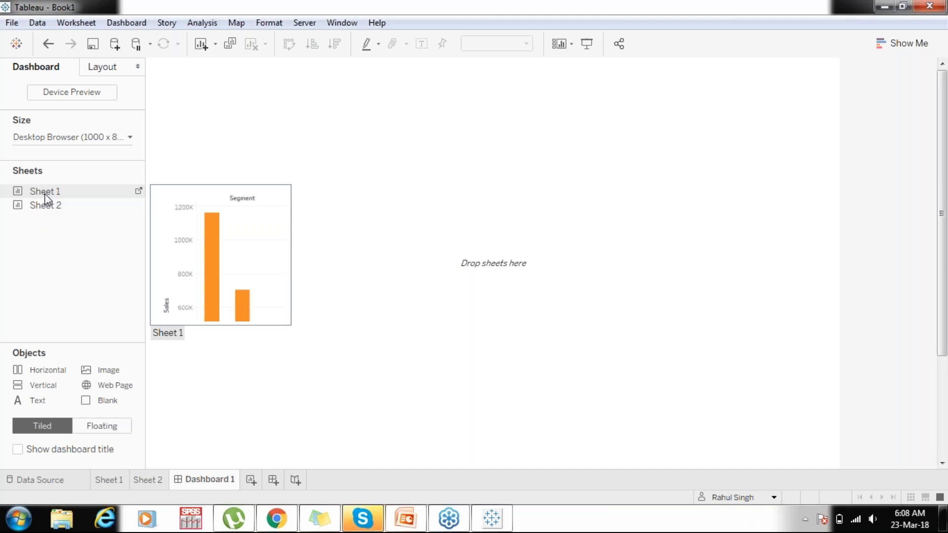
{"action": "double_click", "coordinate": [45, 192]}
{"action": "left_click_drag", "start_coordinate": [56, 212], "coordinate": [725, 173]}
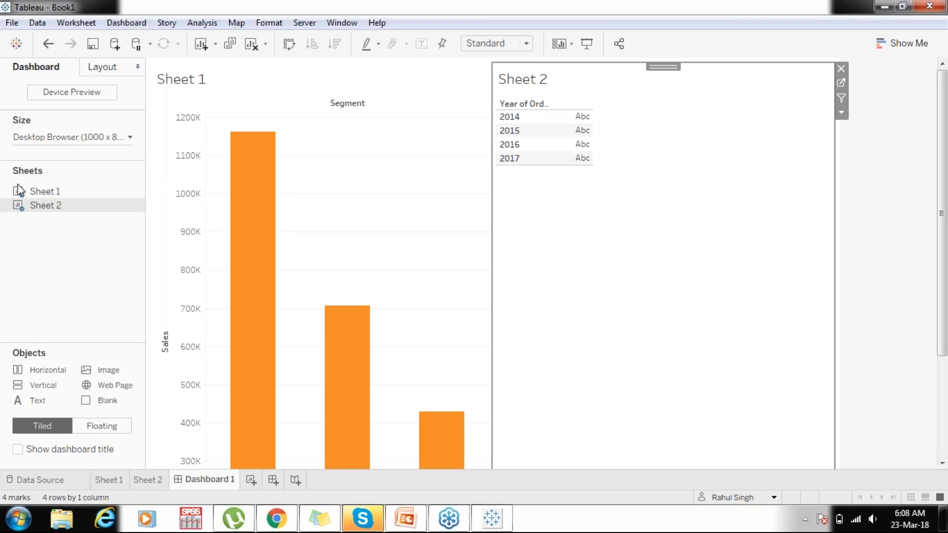
{"action": "mouse_move", "coordinate": [32, 197]}
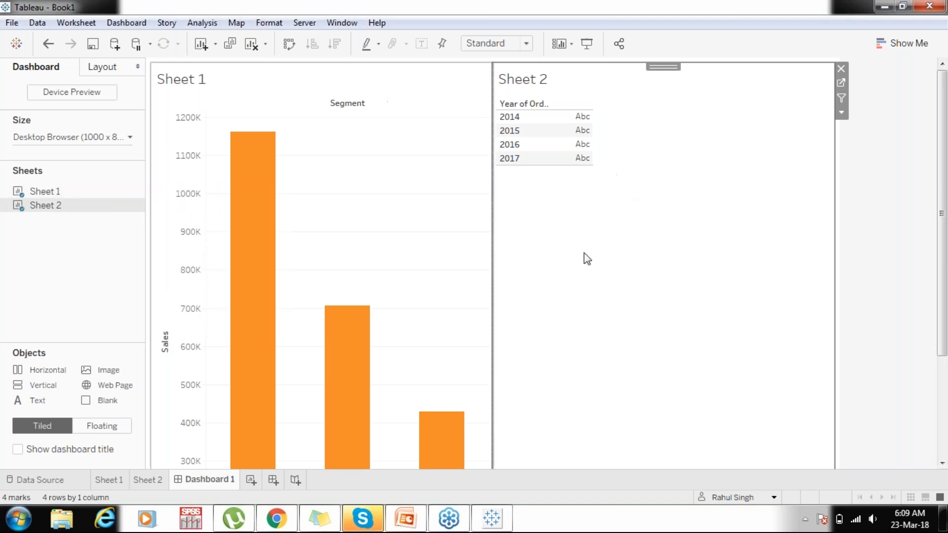
{"action": "mouse_move", "coordinate": [107, 205]}
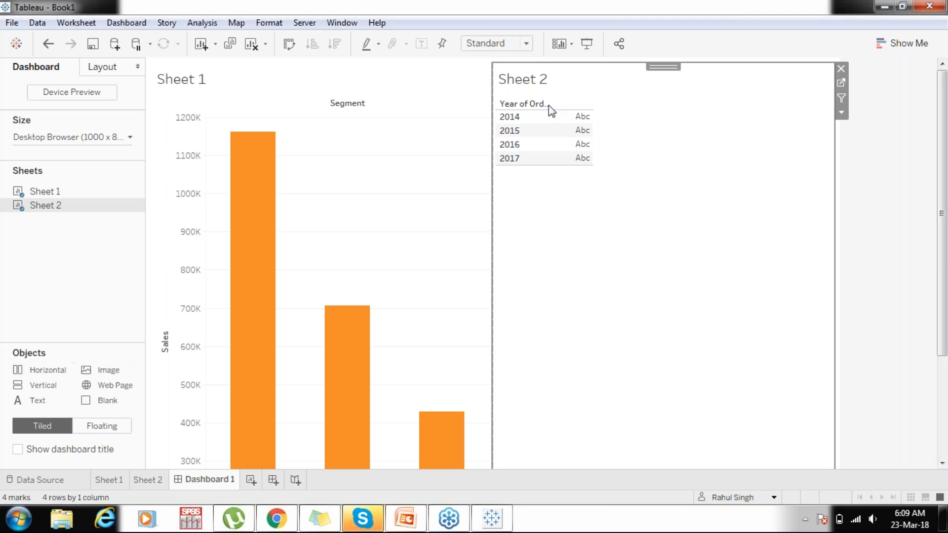
{"action": "left_click", "coordinate": [347, 86]}
{"action": "left_click", "coordinate": [704, 114]}
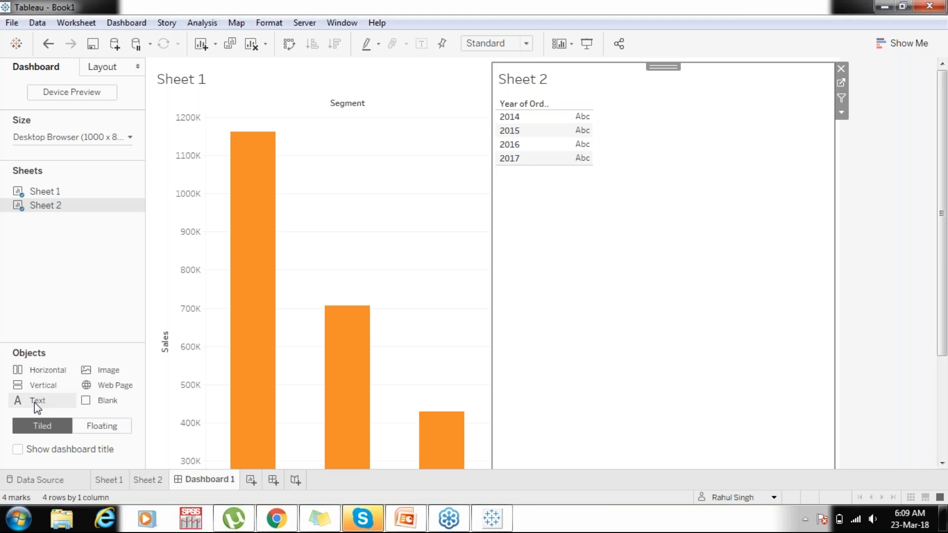
Add a text object reading "Sales Acrross Segments" above both sheets and reduce it to a narrow title strip.
{"action": "left_click_drag", "start_coordinate": [46, 391], "coordinate": [500, 59]}
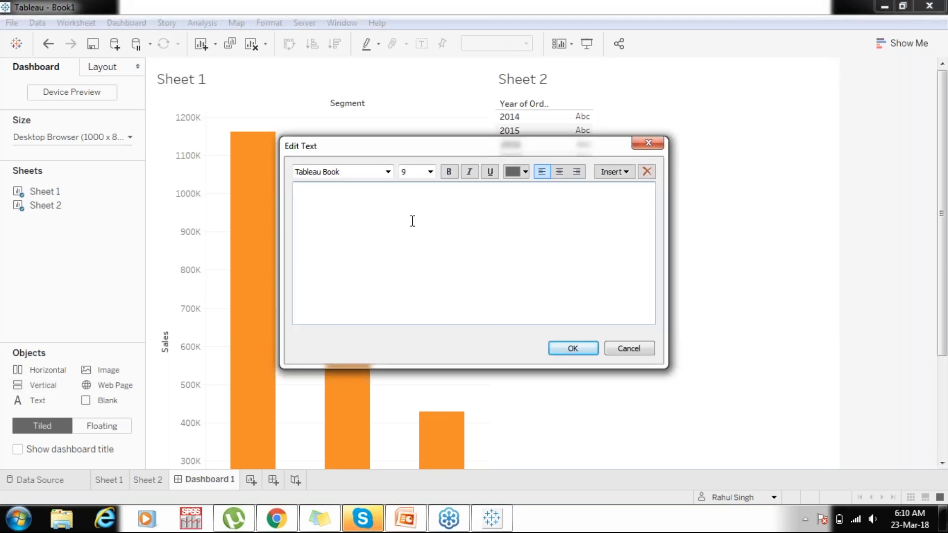
{"action": "type", "text": "Sales Acrross Segments"}
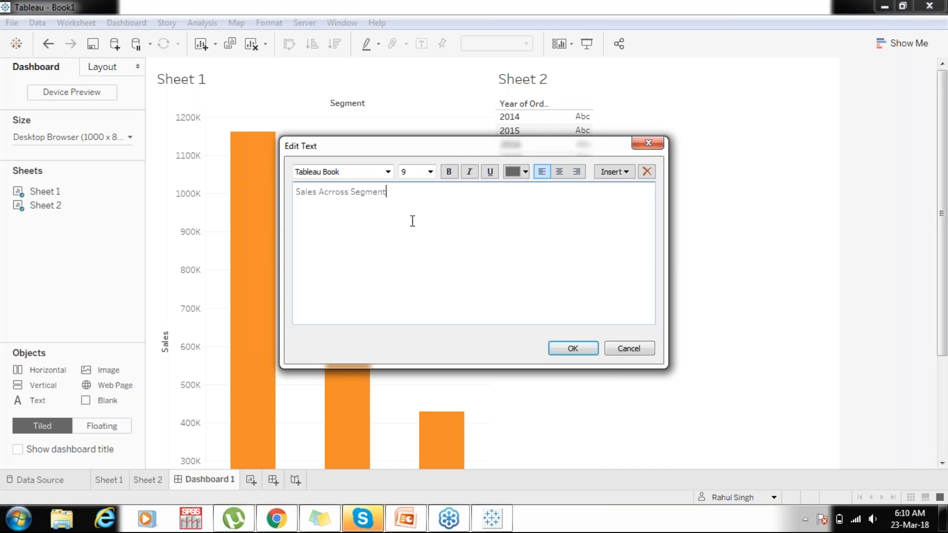
{"action": "left_click", "coordinate": [584, 345]}
{"action": "left_click_drag", "start_coordinate": [489, 334], "coordinate": [489, 113]}
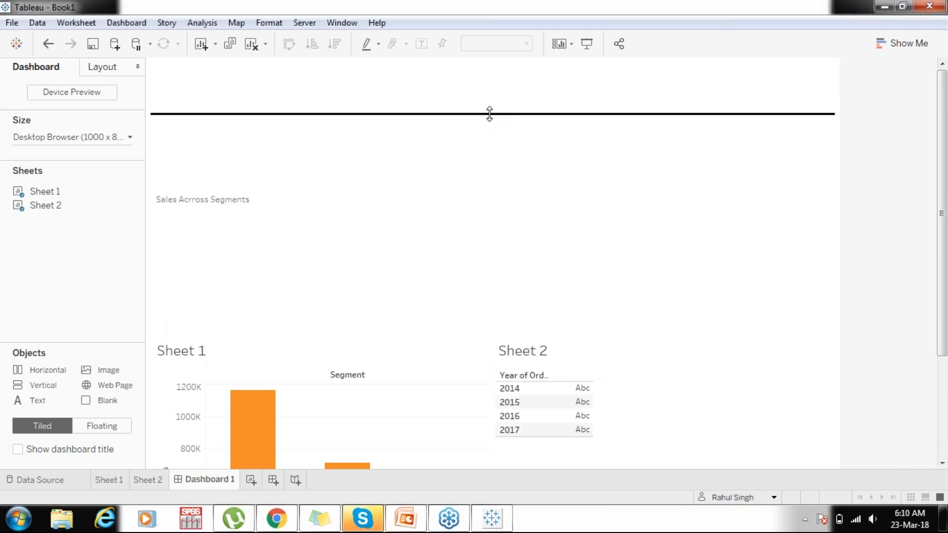
Format the dashboard's "Sales Acrross Segments" text as centered, size 15 and bold.
{"action": "double_click", "coordinate": [256, 94]}
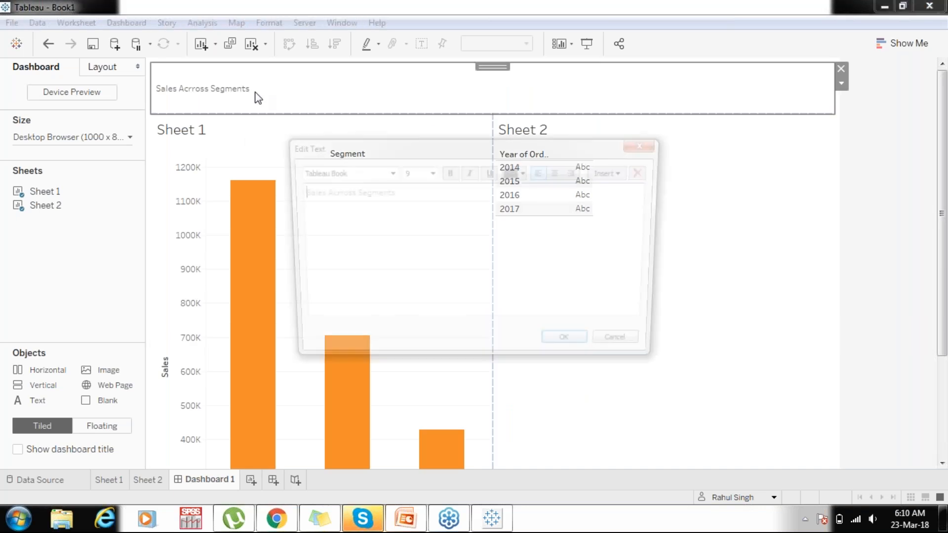
{"action": "left_click_drag", "start_coordinate": [391, 192], "coordinate": [244, 169]}
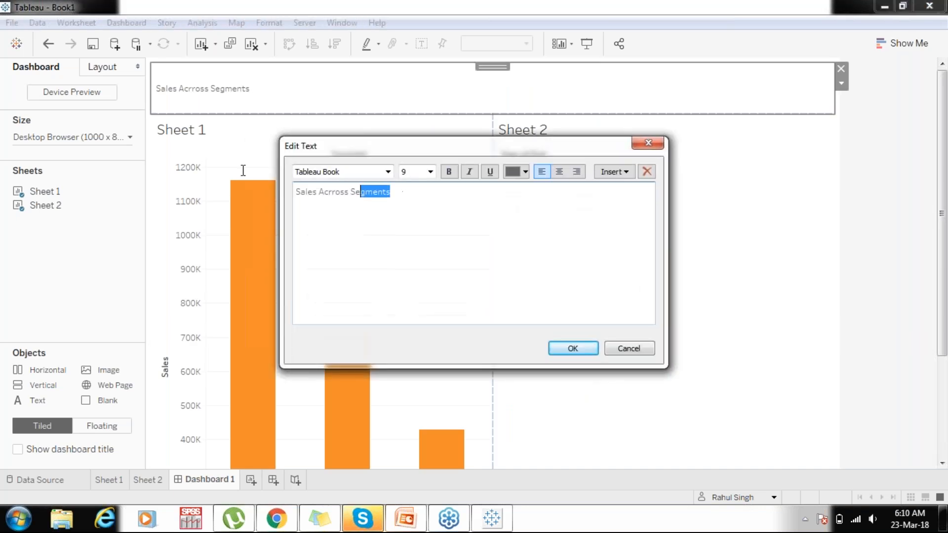
{"action": "left_click", "coordinate": [559, 171]}
{"action": "left_click", "coordinate": [430, 171]}
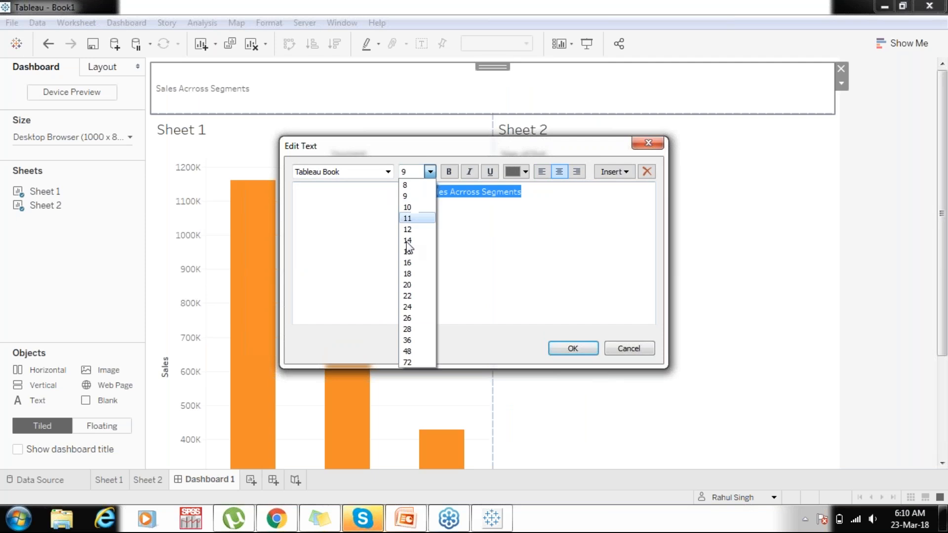
{"action": "left_click", "coordinate": [408, 252]}
{"action": "left_click", "coordinate": [449, 172]}
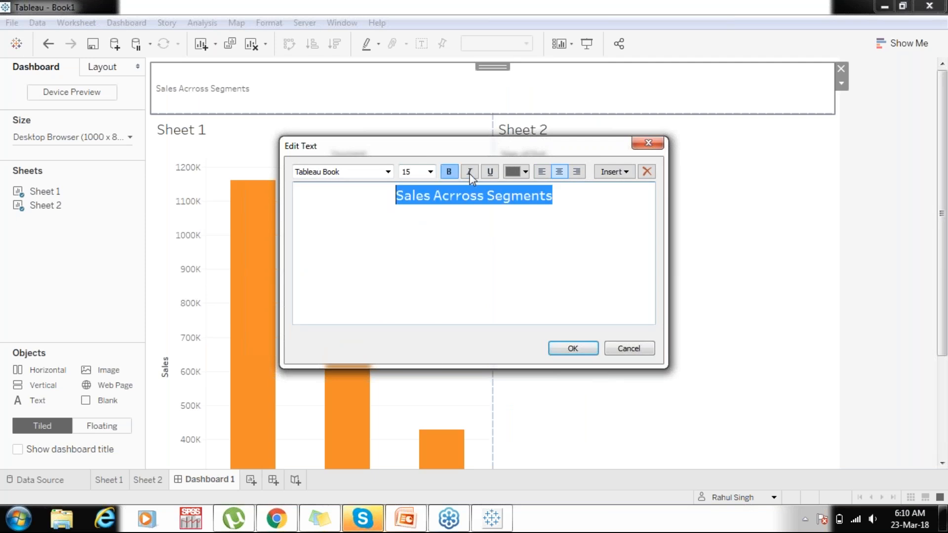
{"action": "left_click", "coordinate": [562, 347]}
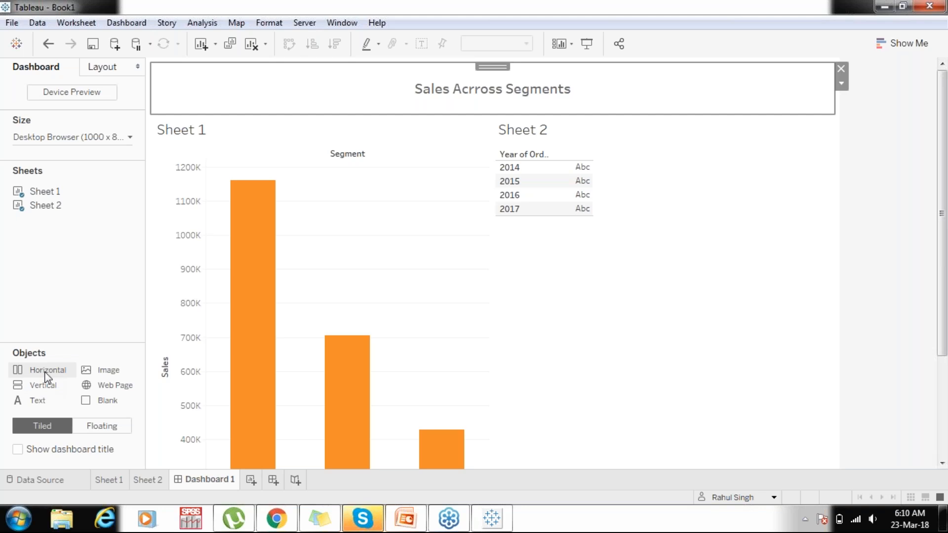
Set the dashboard to a custom fixed size of 700 px wide and 500 px high.
{"action": "mouse_move", "coordinate": [247, 356]}
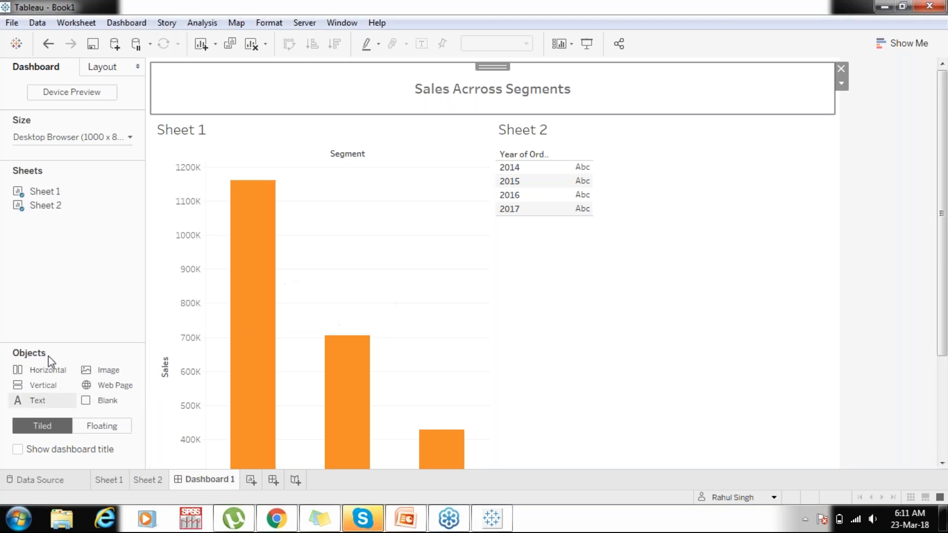
{"action": "left_click", "coordinate": [59, 137]}
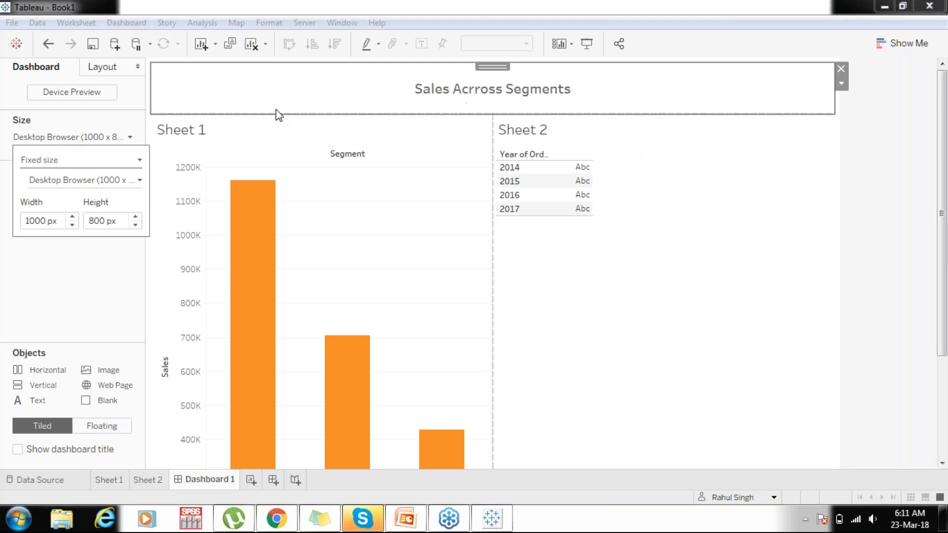
{"action": "left_click", "coordinate": [78, 171]}
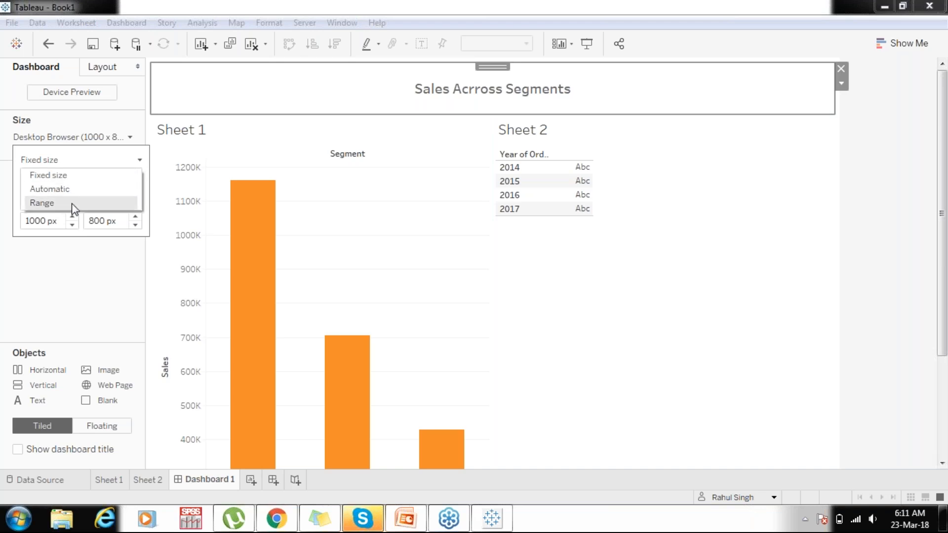
{"action": "left_click", "coordinate": [52, 309]}
{"action": "left_click", "coordinate": [77, 140]}
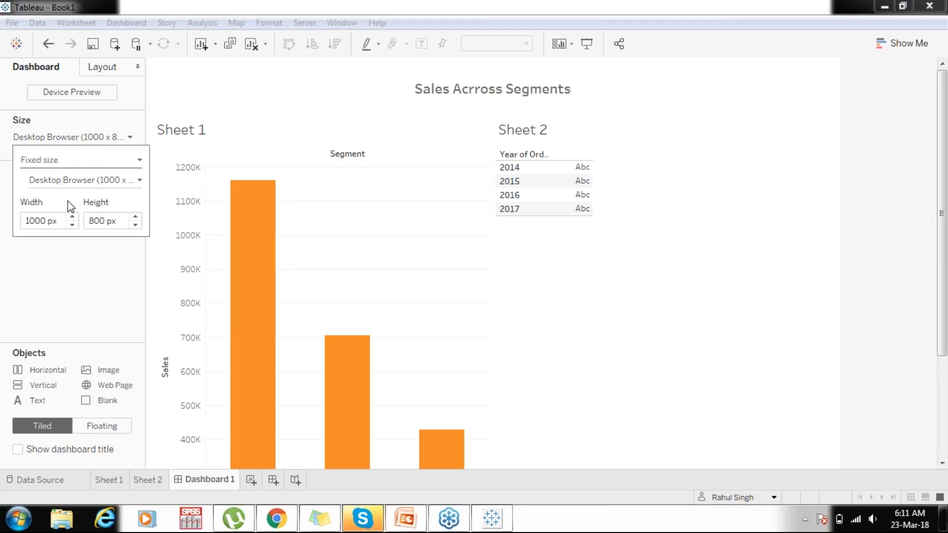
{"action": "left_click", "coordinate": [72, 225]}
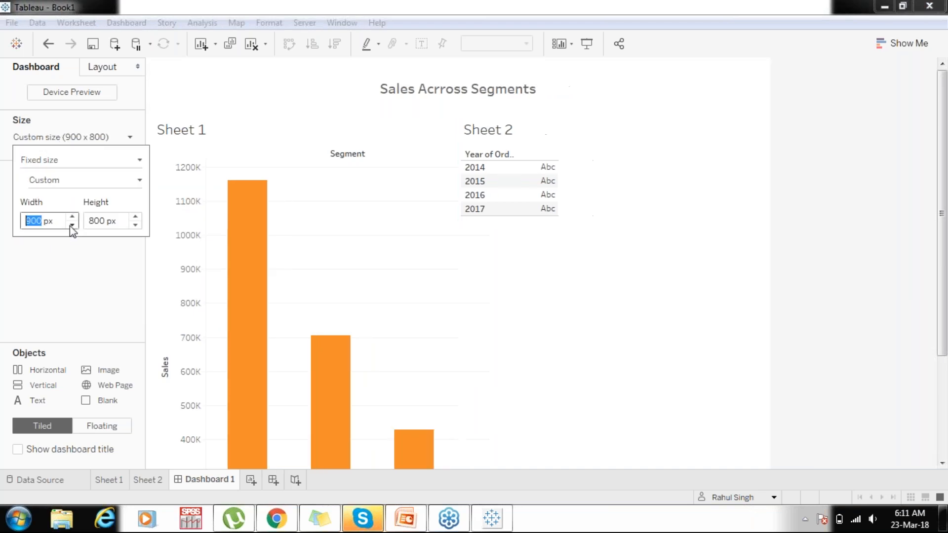
{"action": "left_click", "coordinate": [72, 226]}
{"action": "left_click", "coordinate": [71, 225]}
{"action": "left_click", "coordinate": [135, 225]}
{"action": "left_click", "coordinate": [134, 225]}
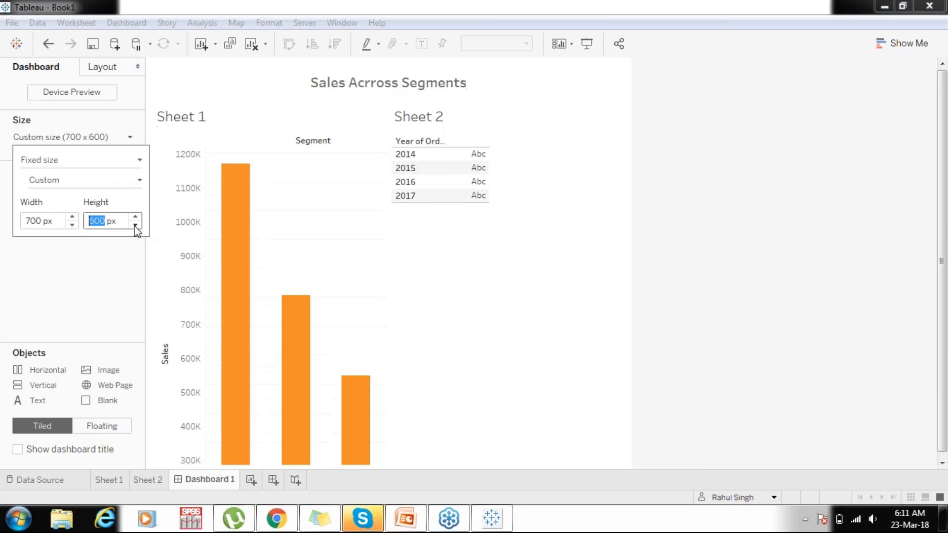
{"action": "left_click", "coordinate": [134, 225]}
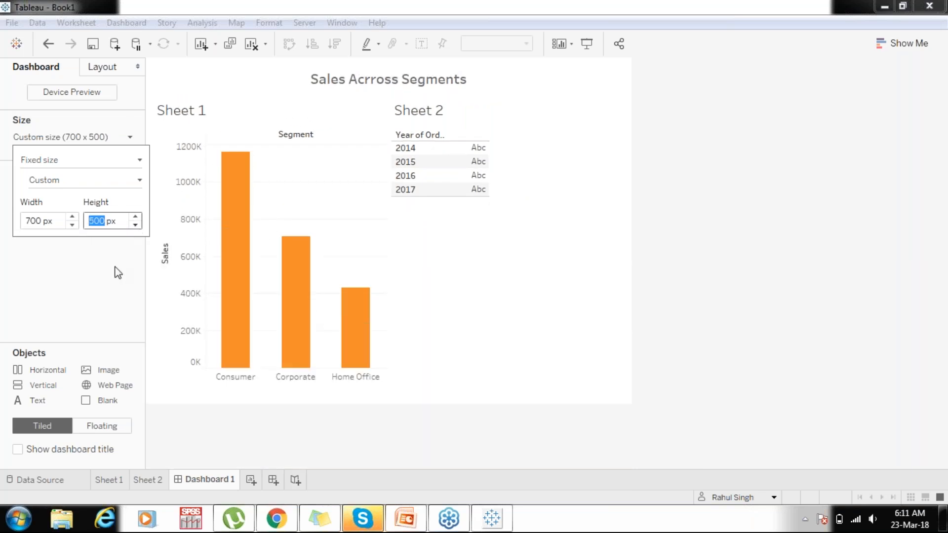
{"action": "left_click", "coordinate": [101, 295]}
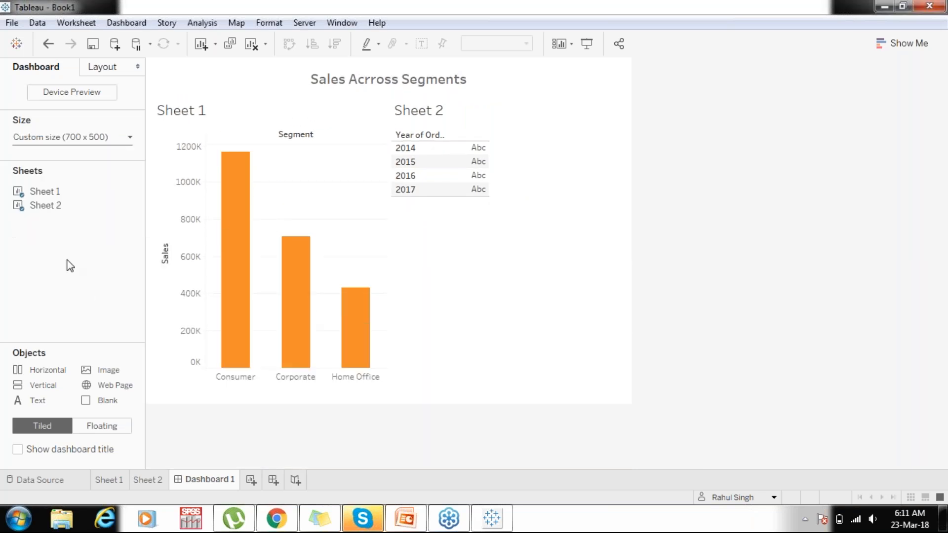
Look at the dashboard's layout options and return to the Sheet 1 worksheet.
{"action": "left_click", "coordinate": [96, 73]}
{"action": "left_click", "coordinate": [47, 72]}
{"action": "mouse_move", "coordinate": [127, 480]}
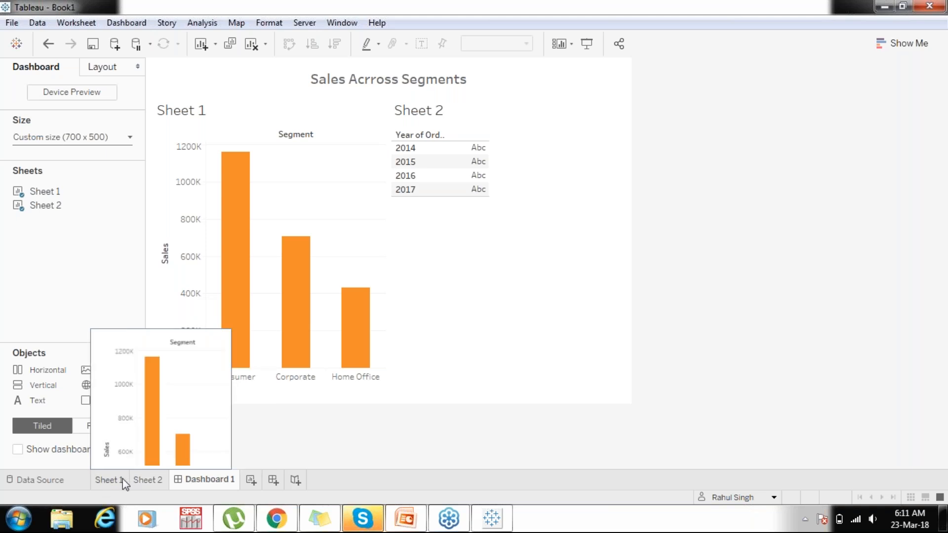
{"action": "left_click", "coordinate": [122, 478]}
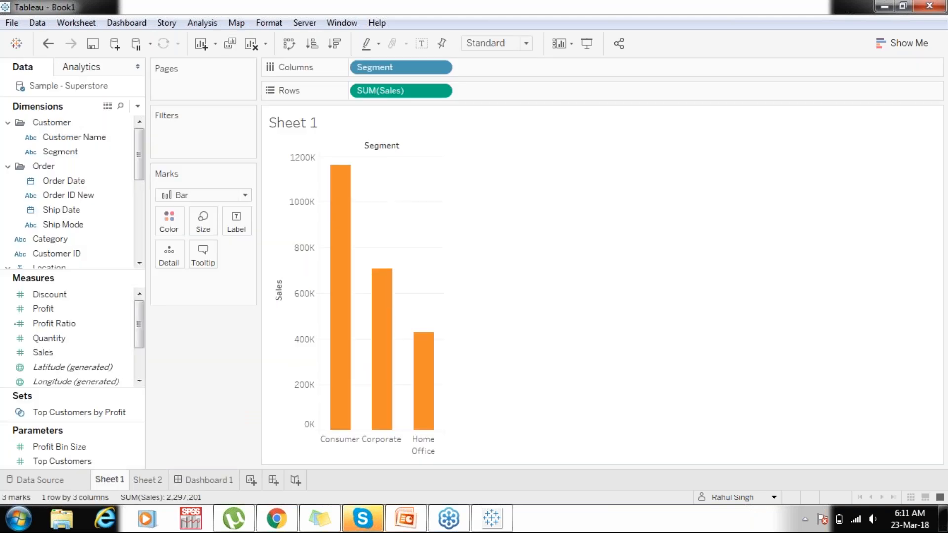
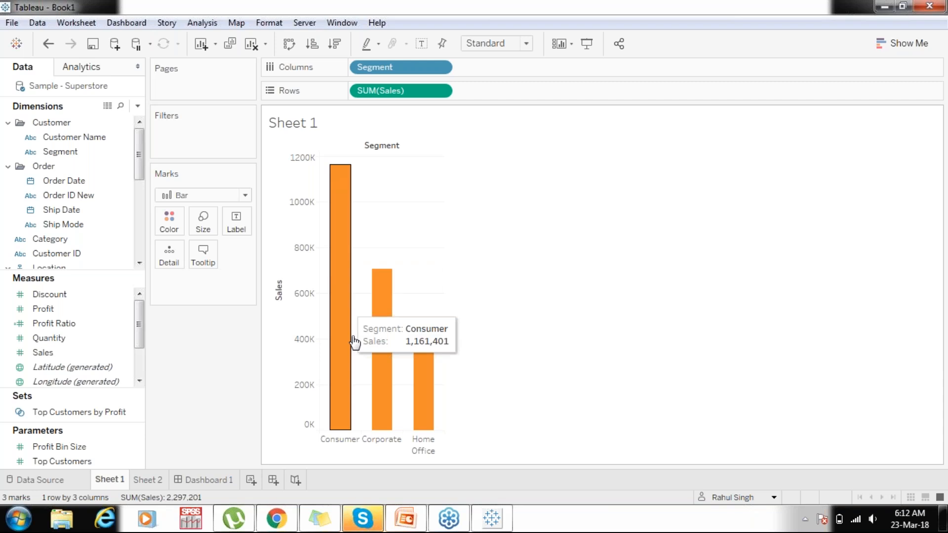
Undo all the dashboard work and the filter removal, back to Sheet 1 with its order year filter in place.
{"action": "left_click", "coordinate": [49, 50]}
{"action": "left_click", "coordinate": [49, 50]}
{"action": "left_click", "coordinate": [49, 50]}
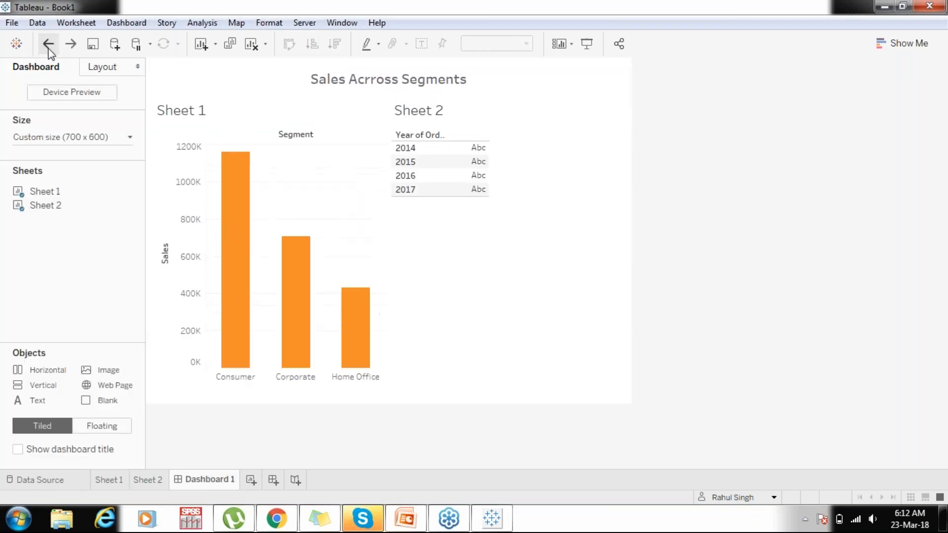
{"action": "left_click", "coordinate": [49, 50]}
{"action": "left_click", "coordinate": [49, 44]}
{"action": "left_click", "coordinate": [49, 44]}
{"action": "left_click", "coordinate": [49, 45]}
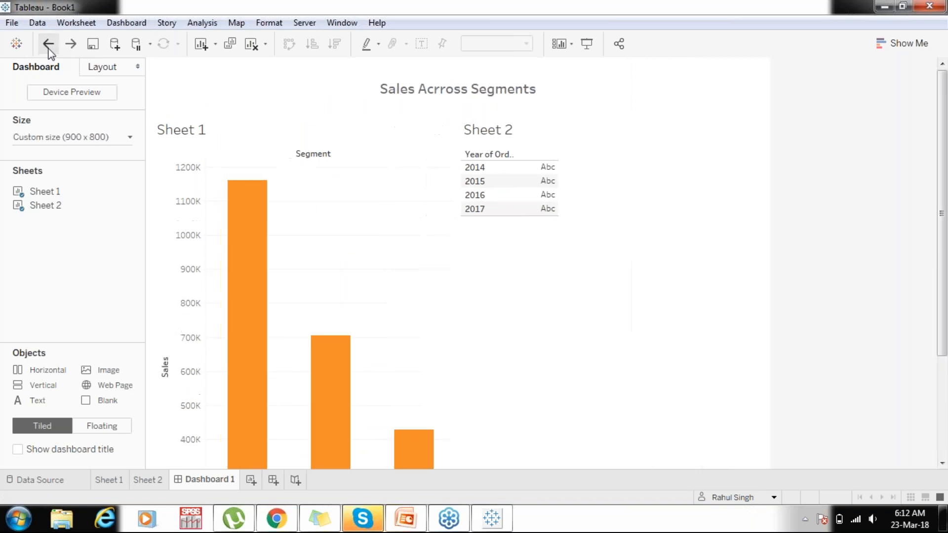
{"action": "left_click", "coordinate": [49, 45]}
{"action": "left_click", "coordinate": [48, 45]}
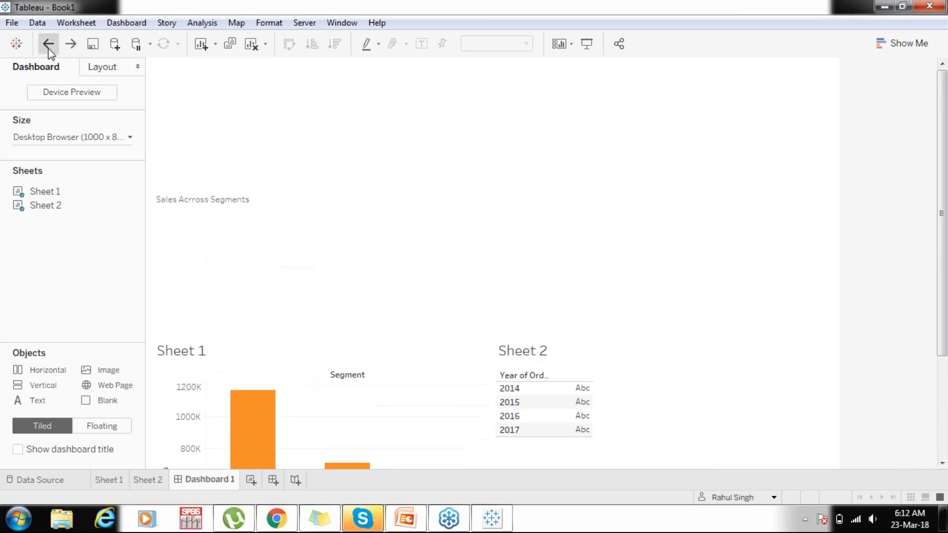
{"action": "left_click", "coordinate": [49, 45]}
{"action": "left_click", "coordinate": [48, 45]}
{"action": "left_click", "coordinate": [49, 45]}
{"action": "left_click", "coordinate": [48, 44]}
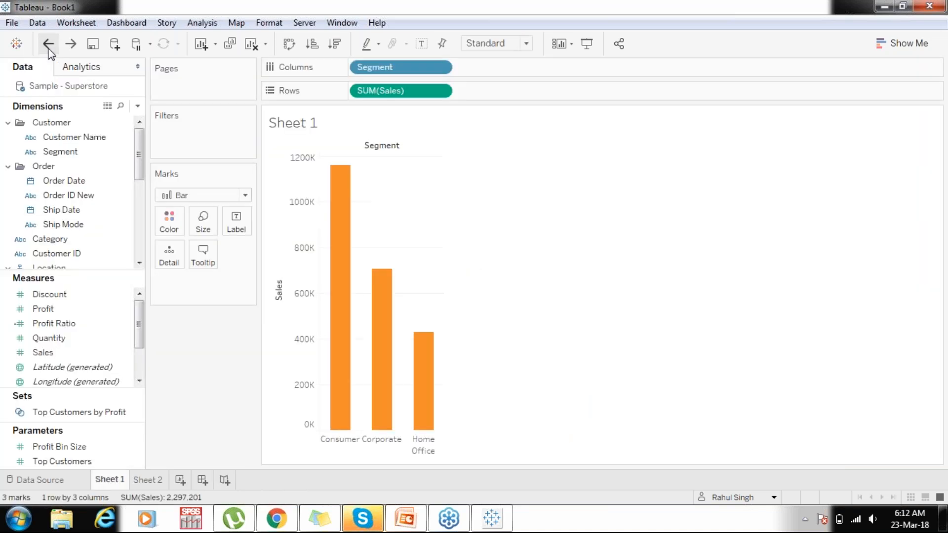
{"action": "left_click", "coordinate": [48, 45]}
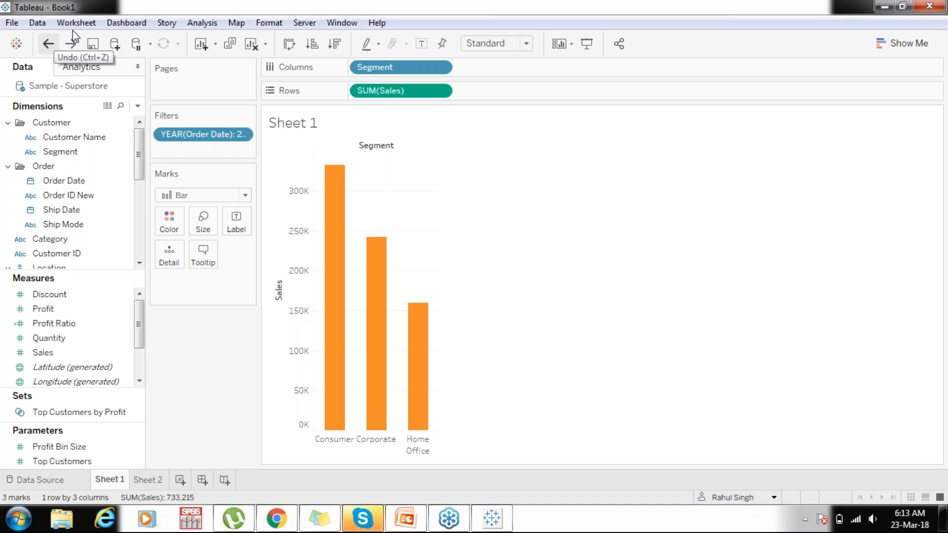
Swap the chart's rows and columns back and forth, and sort the segments in ascending order of sales.
{"action": "left_click", "coordinate": [290, 44]}
{"action": "left_click", "coordinate": [292, 48]}
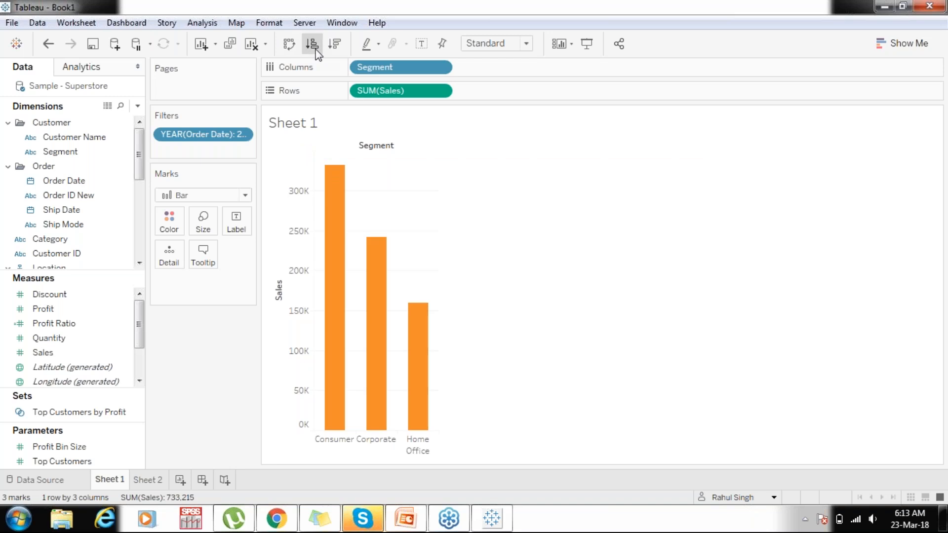
{"action": "left_click", "coordinate": [313, 47]}
{"action": "left_click", "coordinate": [328, 46]}
{"action": "left_click", "coordinate": [313, 45]}
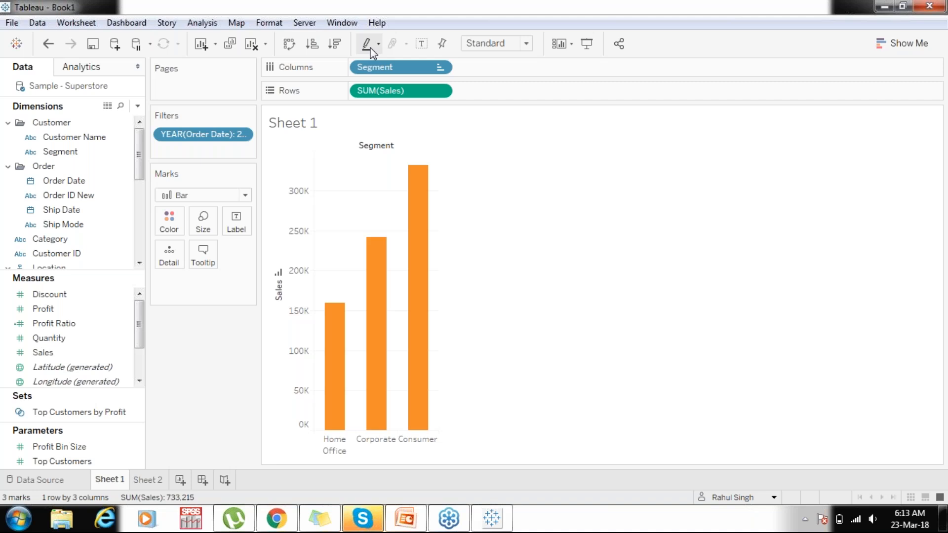
Show mark labels on the Sheet 1 bars and set the chart's fit to Entire View after trying Fit Width and Fit Height.
{"action": "left_click", "coordinate": [421, 44]}
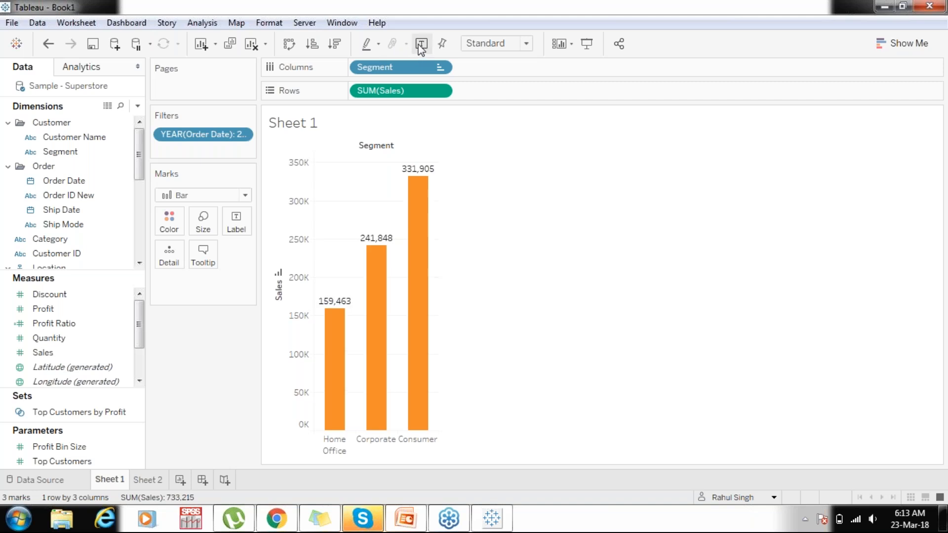
{"action": "mouse_move", "coordinate": [419, 181]}
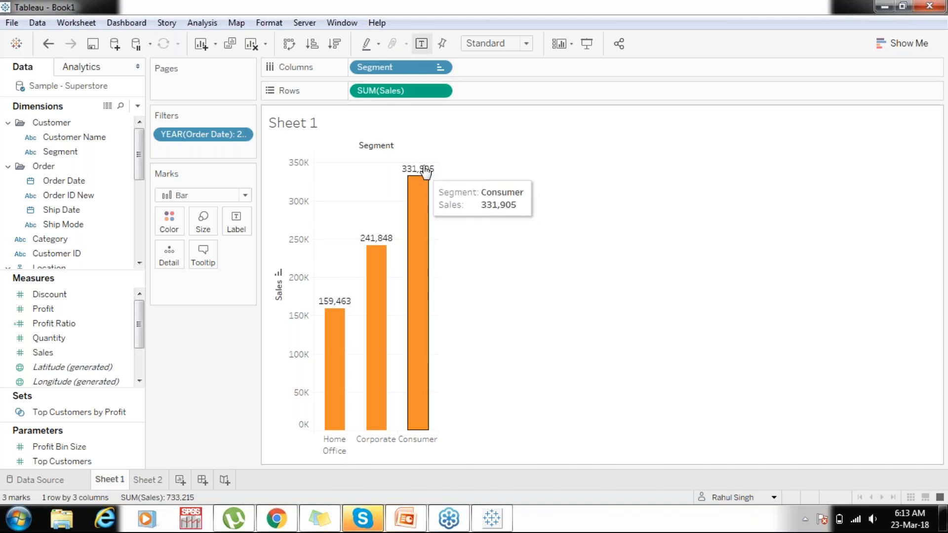
{"action": "left_click", "coordinate": [494, 44]}
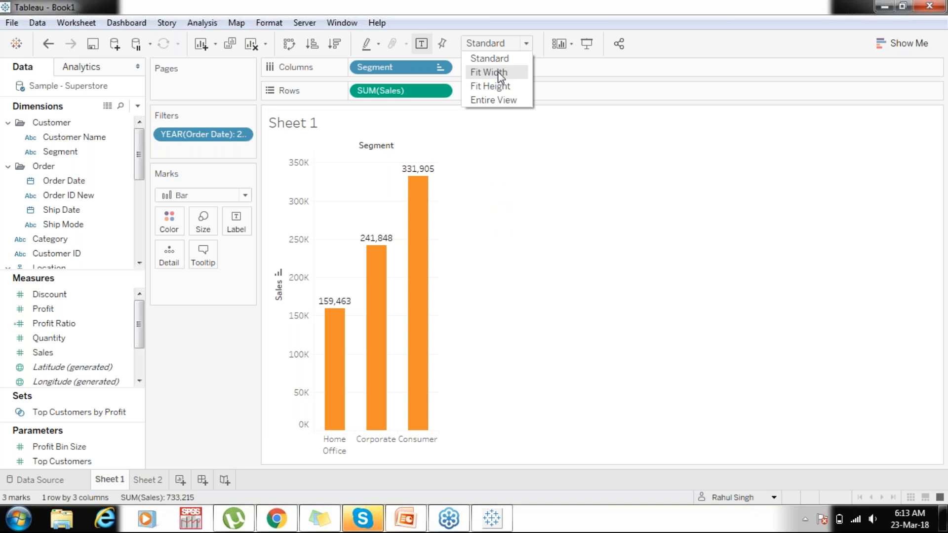
{"action": "left_click", "coordinate": [499, 73]}
{"action": "left_click", "coordinate": [496, 44]}
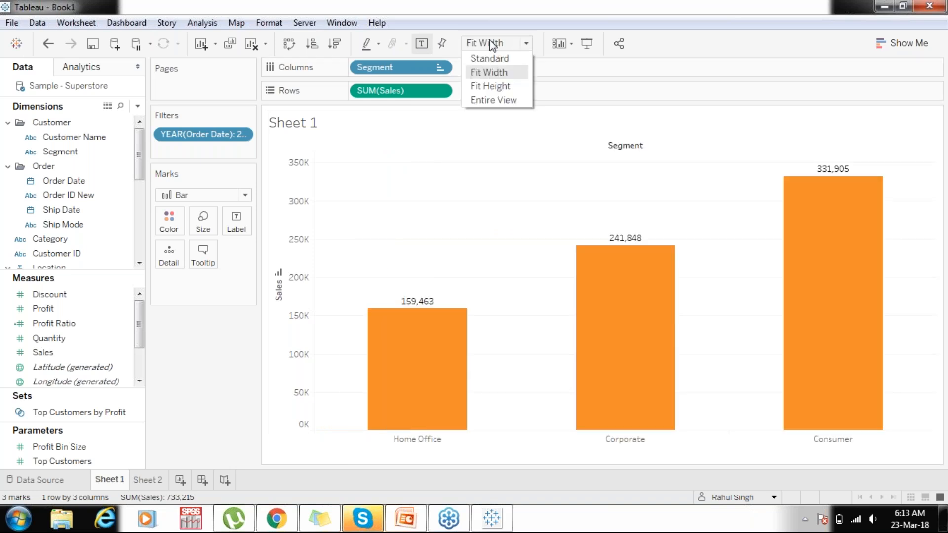
{"action": "left_click", "coordinate": [496, 86]}
{"action": "left_click", "coordinate": [488, 45]}
{"action": "left_click", "coordinate": [499, 100]}
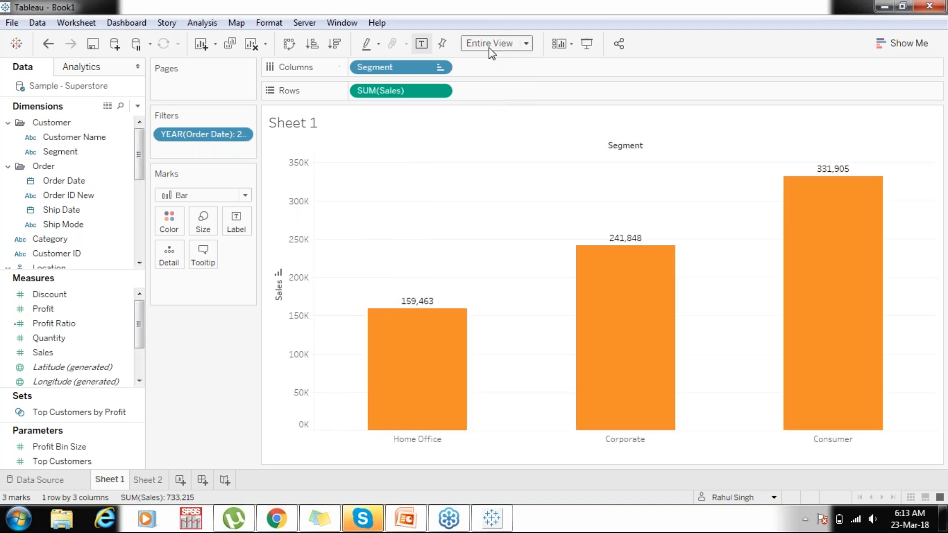
Look over the start page's data connections and return to Sheet 1 to browse its shelves and dimensions.
{"action": "left_click", "coordinate": [17, 51]}
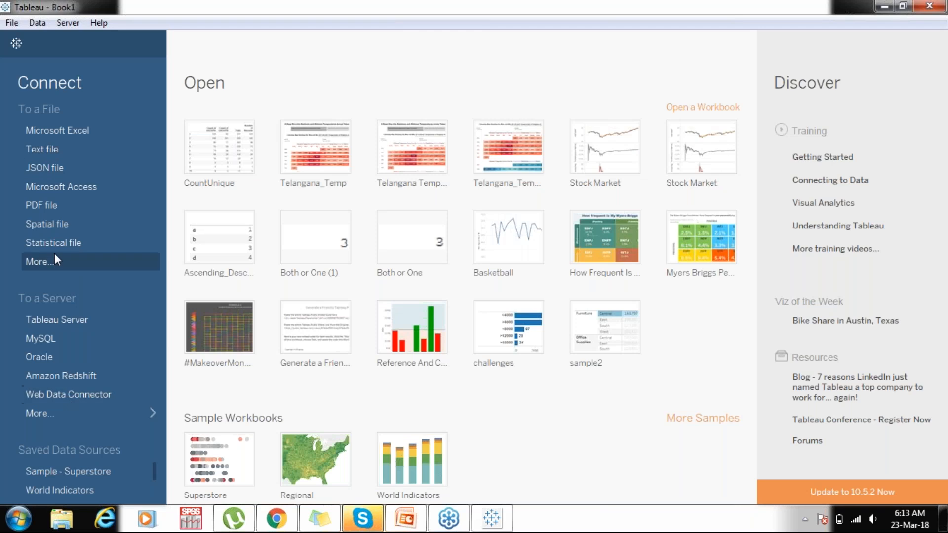
{"action": "left_click", "coordinate": [16, 46]}
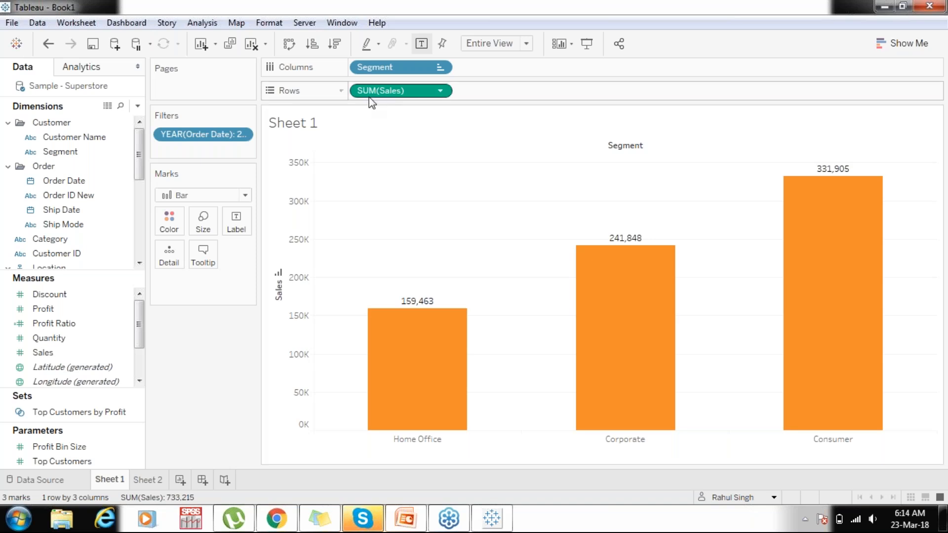
{"action": "left_click_drag", "start_coordinate": [368, 97], "coordinate": [222, 75]}
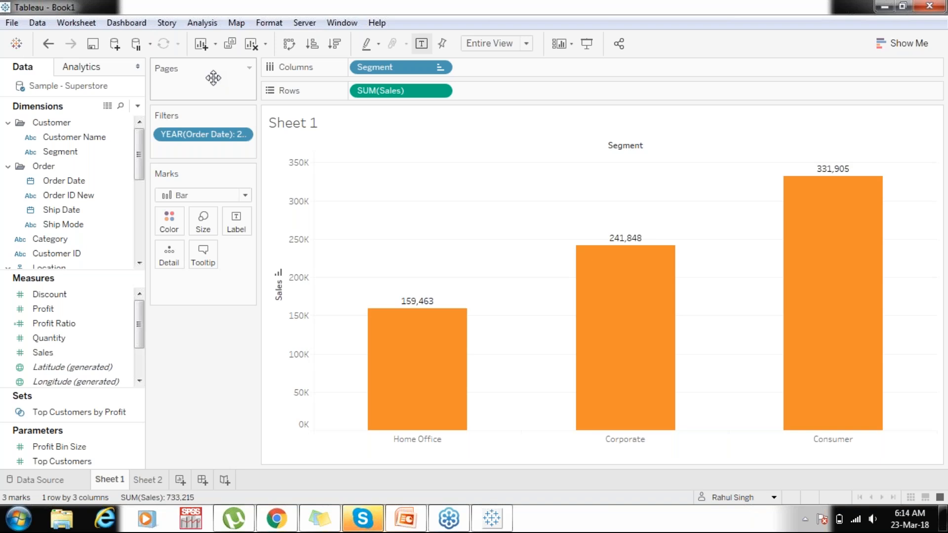
{"action": "left_click", "coordinate": [142, 244]}
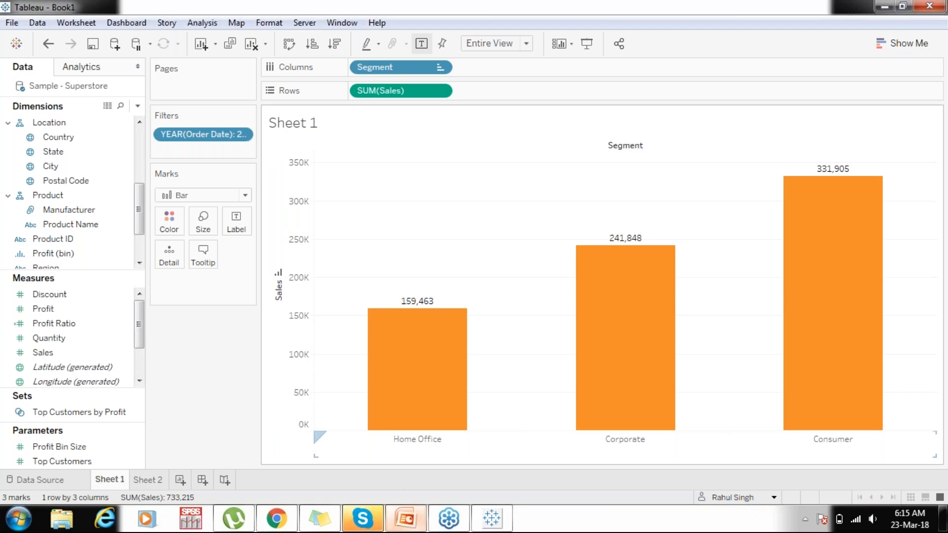
Create a new worksheet and a new dashboard, and place a text object on the dashboard.
{"action": "mouse_move", "coordinate": [372, 378]}
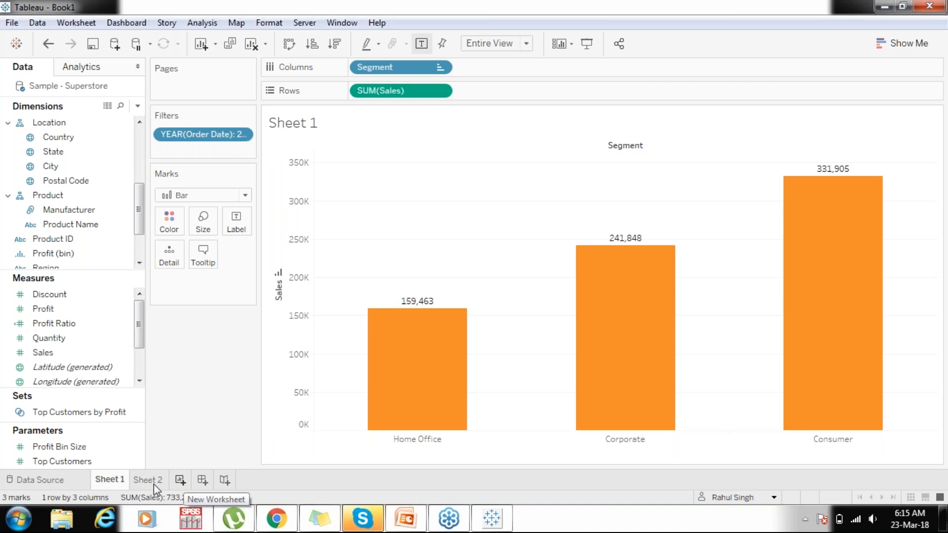
{"action": "left_click", "coordinate": [180, 480]}
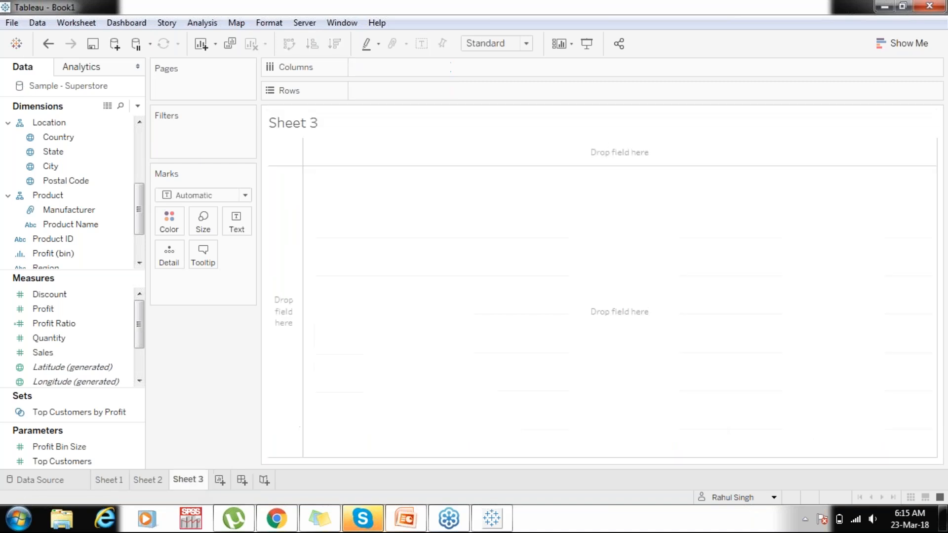
{"action": "left_click", "coordinate": [242, 480]}
{"action": "left_click_drag", "start_coordinate": [48, 402], "coordinate": [315, 289]}
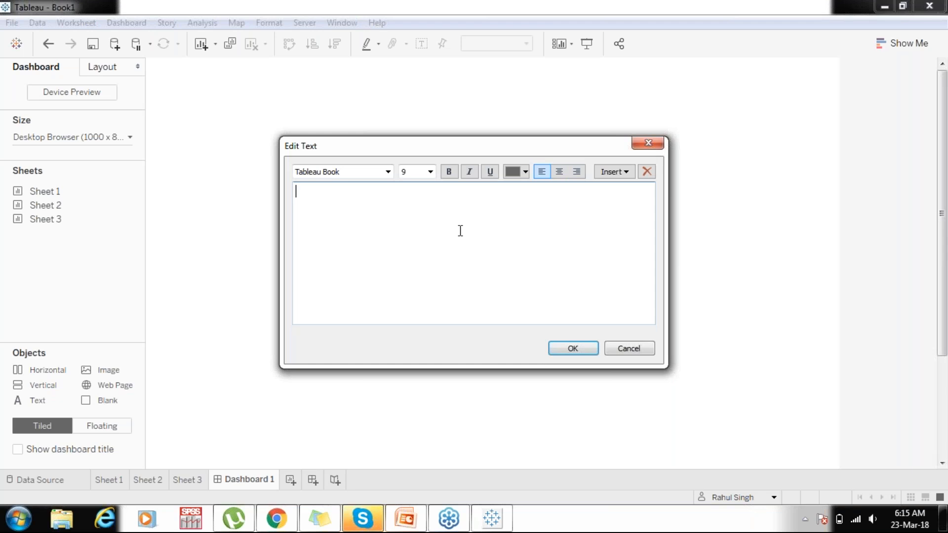
Enter the lines "Tableau Workbook file (,twb)" and "Tableau Packaged Workboook (.twbx)" in the text object.
{"action": "type", "text": "Tableau Workbook file (.twb)"}
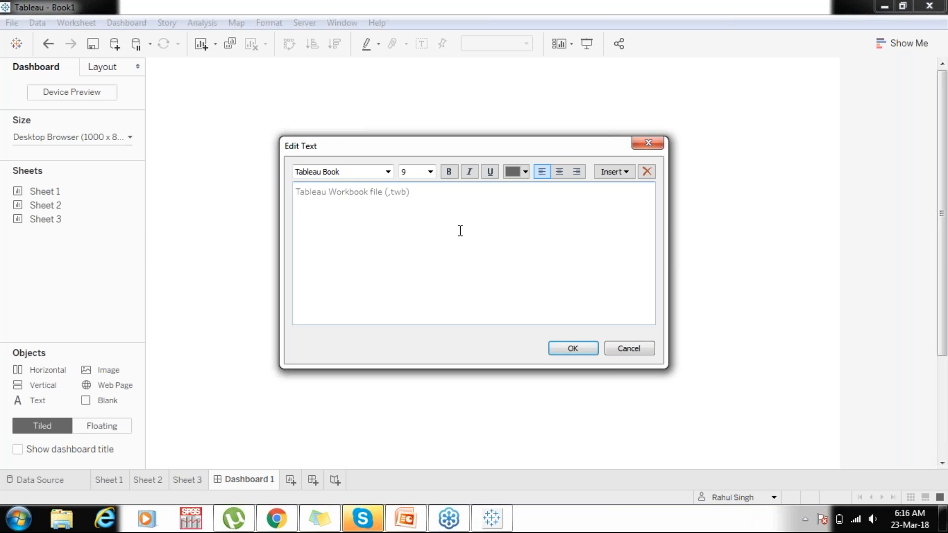
{"action": "type", "text": "Tableau Packaged Workboook :"}
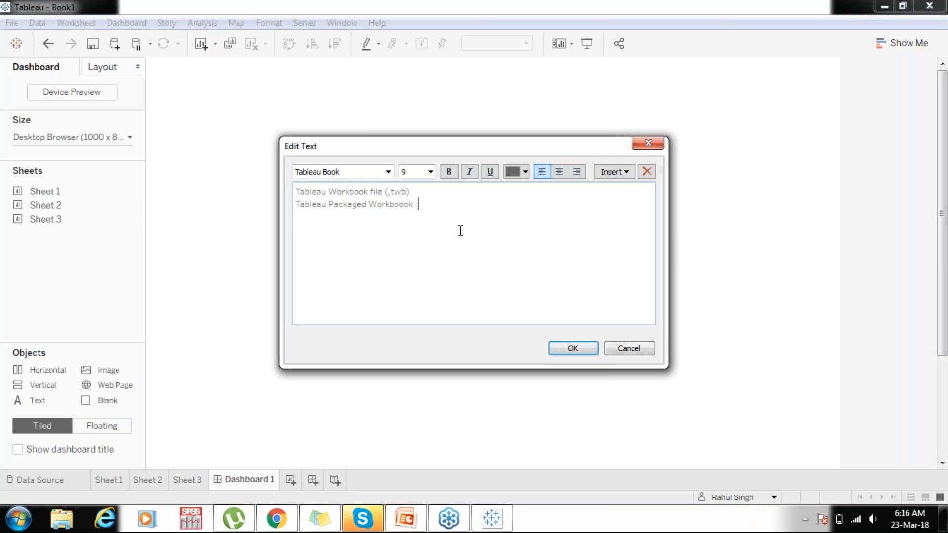
{"action": "key", "text": "BackSpace"}
{"action": "type", "text": "(.twbx)"}
{"action": "key", "text": "Return"}
Add the lines "Tableau Data Sorce (.tds)" and "Tableau Pacaged Data Source (.tdsx)" to the text object.
{"action": "type", "text": "Tableau Dat Sorce"}
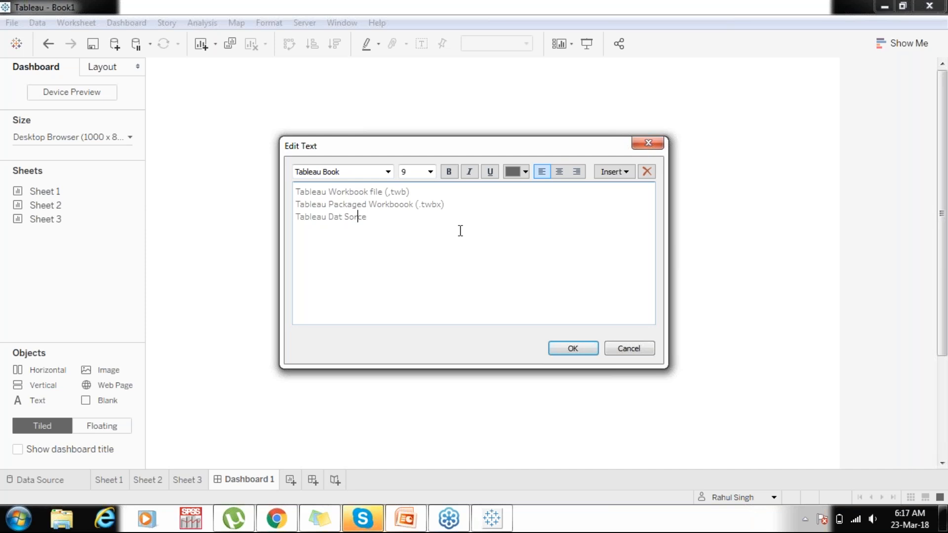
{"action": "key", "text": "Left"}
{"action": "key", "text": "Left"}
{"action": "key", "text": "Left"}
{"action": "key", "text": "Left"}
{"action": "type", "text": "a"}
{"action": "key", "text": "Right"}
{"action": "key", "text": "Right"}
{"action": "key", "text": "Right"}
{"action": "key", "text": "Right"}
{"action": "key", "text": "Right"}
{"action": "key", "text": "Right"}
{"action": "type", "text": "("}
{"action": "type", "text": ".tds"}
{"action": "type", "text": "Tableau "}
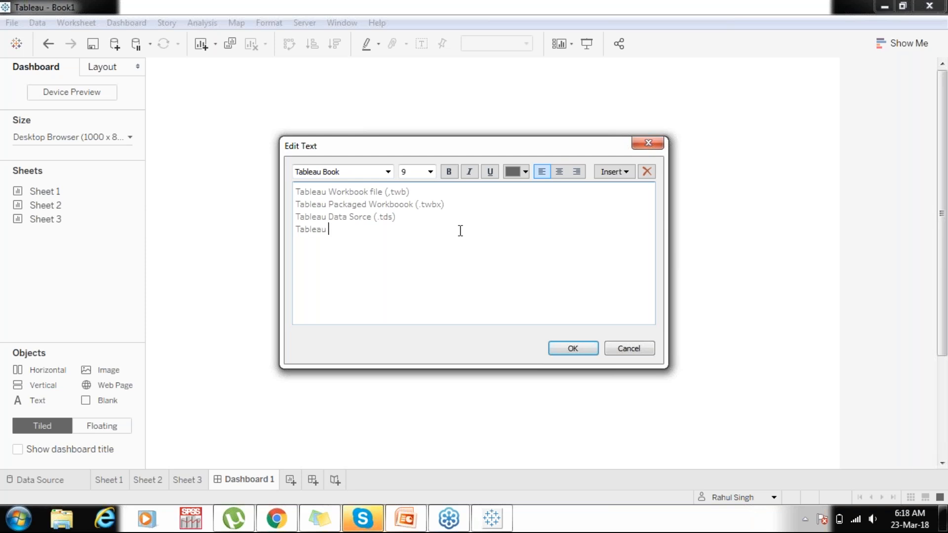
{"action": "type", "text": "Pacaged Data Source (.tdsx)"}
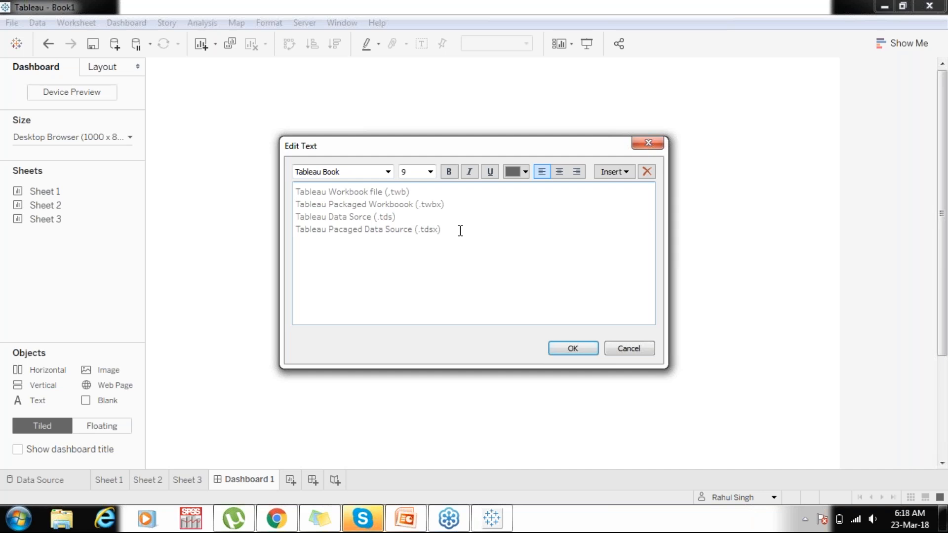
Add the lines "Tableau Data Extract file (.tde)" and "Tableau Bookmark (.tbm)" to the end of the text object.
{"action": "key", "text": "Return"}
{"action": "type", "text": "Tableau"}
{"action": "type", "text": " Data Extr"}
{"action": "type", "text": "axt"}
{"action": "key", "text": "BackSpace"}
{"action": "key", "text": "BackSpace"}
{"action": "key", "text": "BackSpace"}
{"action": "type", "text": "ct file ("}
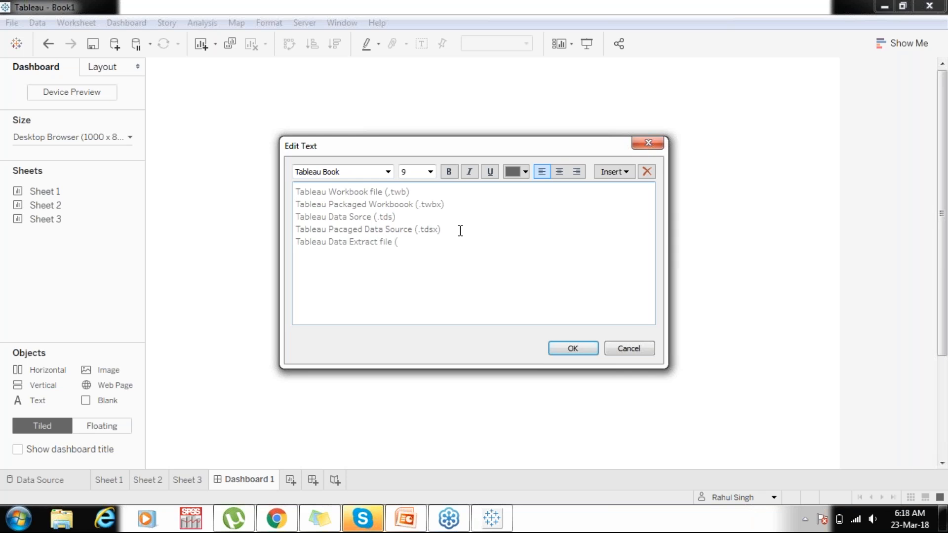
{"action": "type", "text": ".tde)"}
{"action": "key", "text": "Return"}
{"action": "type", "text": "Tableau Bookmark (.tbm)"}
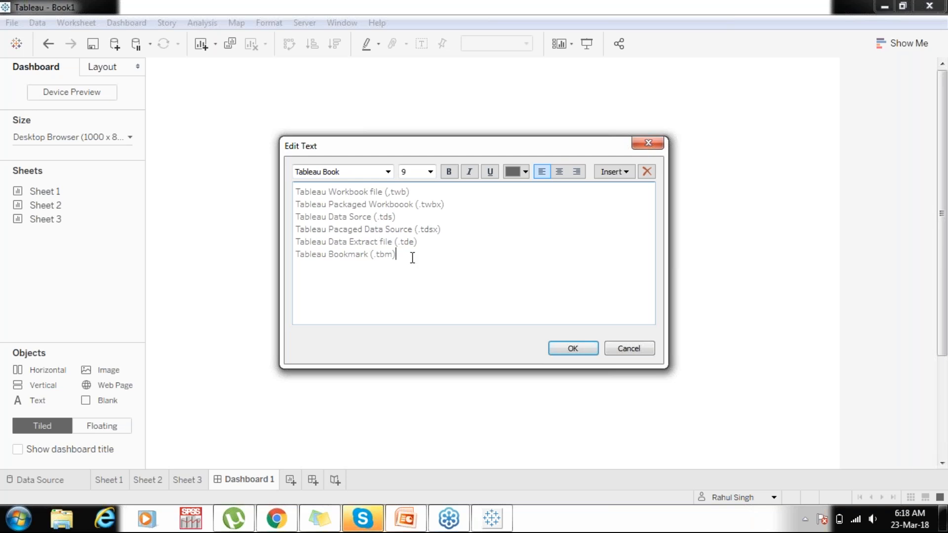
Format all lines of the text object in size 16 bold and apply the text to the dashboard.
{"action": "key", "text": "ctrl+a"}
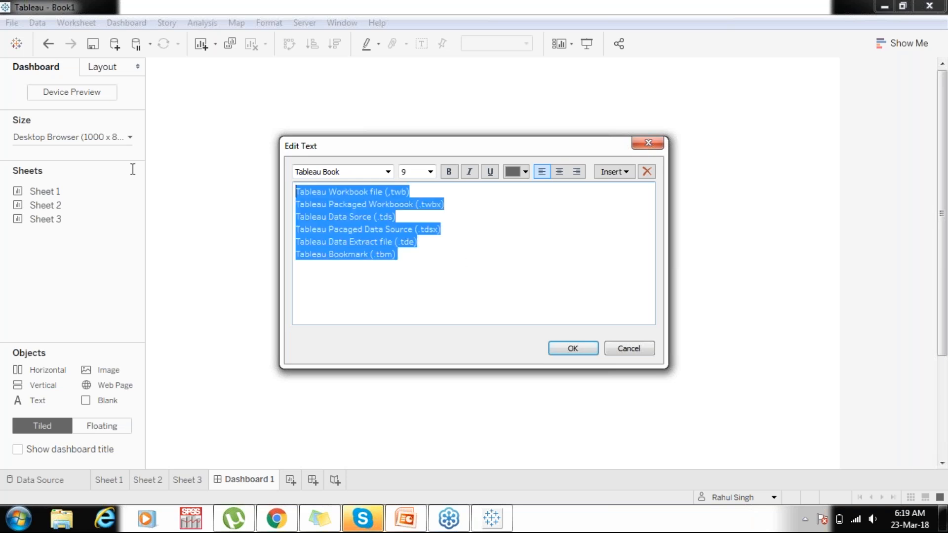
{"action": "left_click", "coordinate": [429, 171]}
{"action": "left_click", "coordinate": [417, 267]}
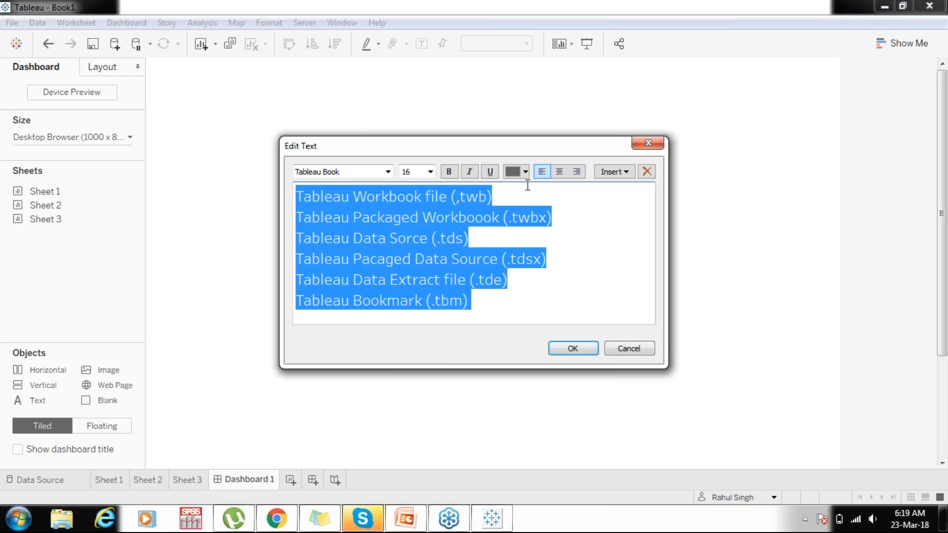
{"action": "left_click", "coordinate": [449, 172]}
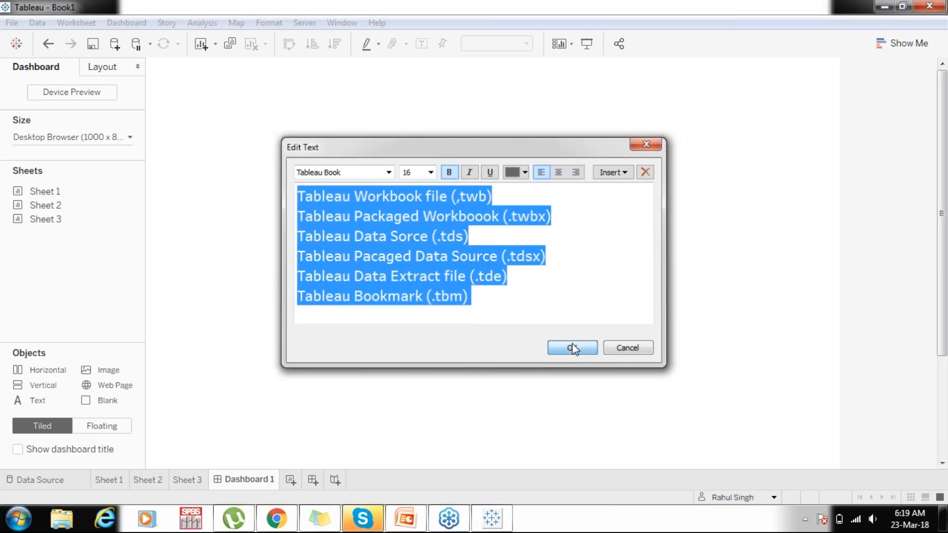
{"action": "left_click", "coordinate": [573, 348]}
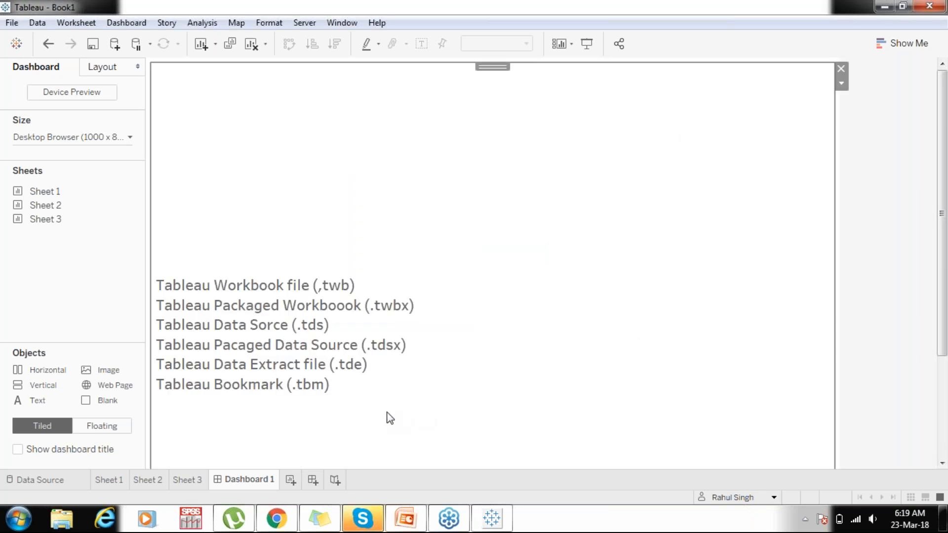
{"action": "scroll", "coordinate": [390, 419], "scroll_direction": "down", "scroll_amount": 1}
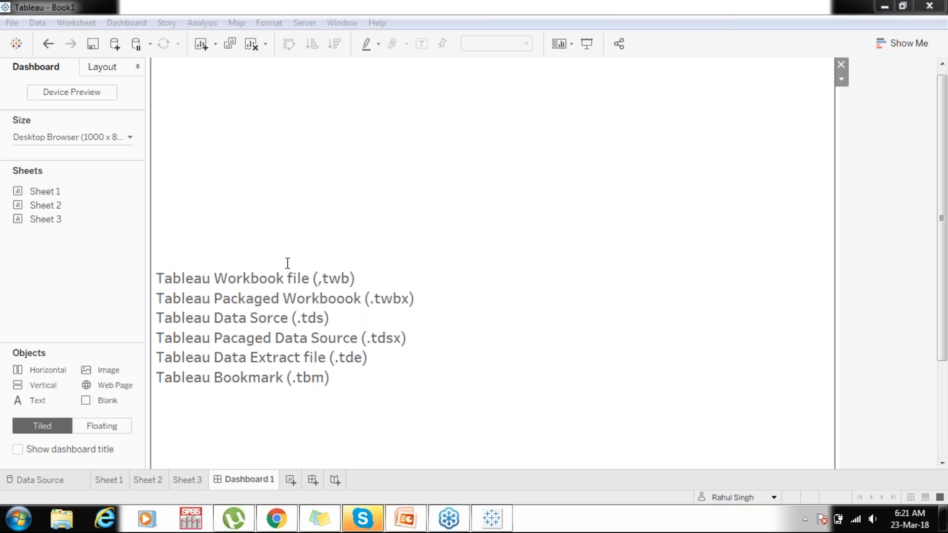
Look over the Sample - Superstore data source and the start page's full list of server connectors, and return to Dashboard 1.
{"action": "left_click", "coordinate": [65, 481]}
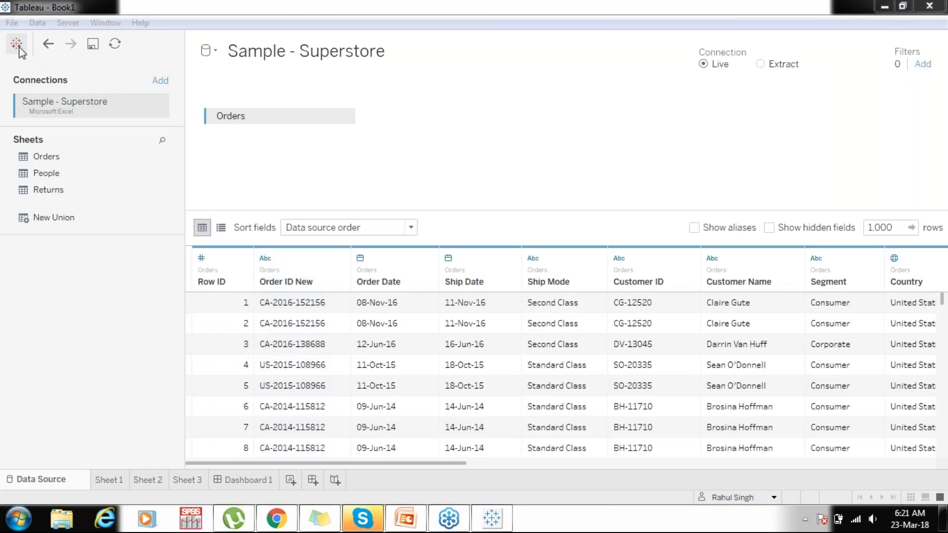
{"action": "left_click", "coordinate": [17, 44]}
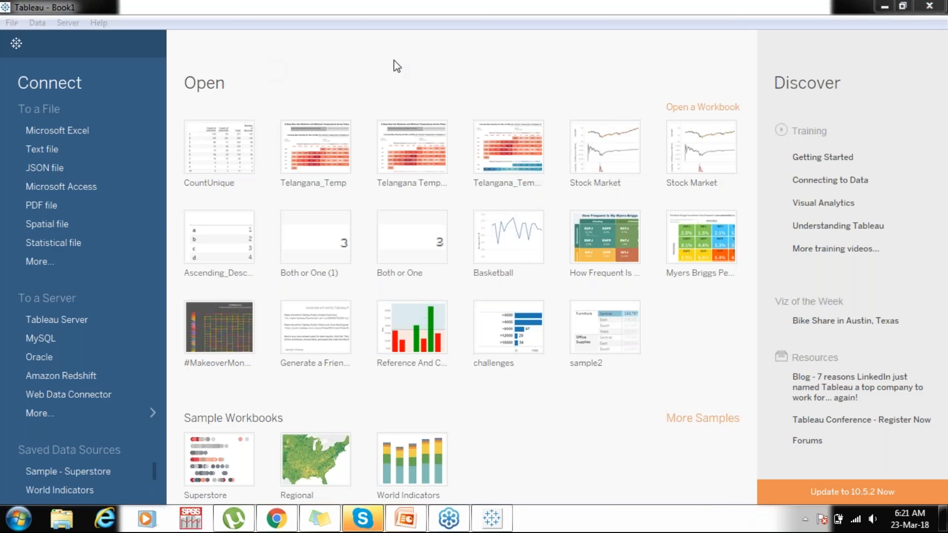
{"action": "left_click", "coordinate": [97, 412]}
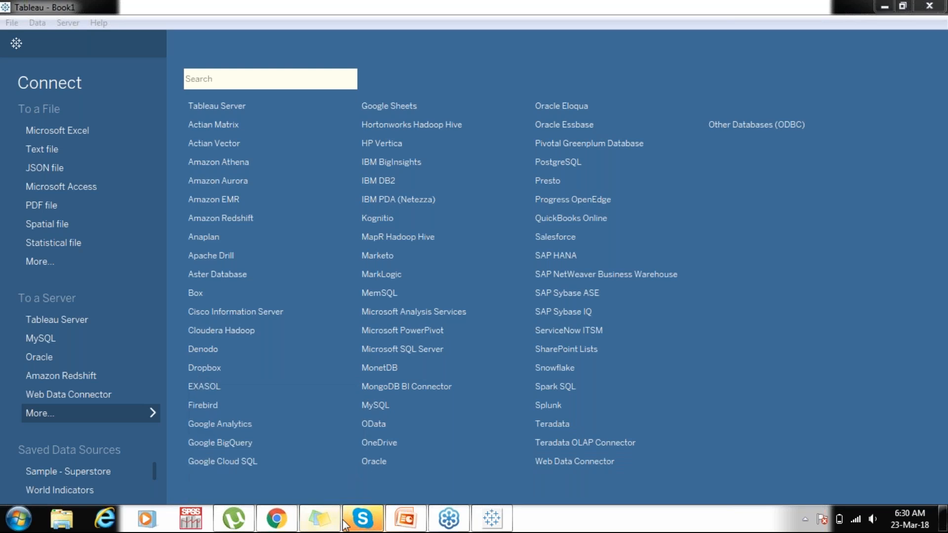
{"action": "mouse_move", "coordinate": [488, 525]}
{"action": "left_click", "coordinate": [136, 418]}
{"action": "left_click", "coordinate": [135, 417]}
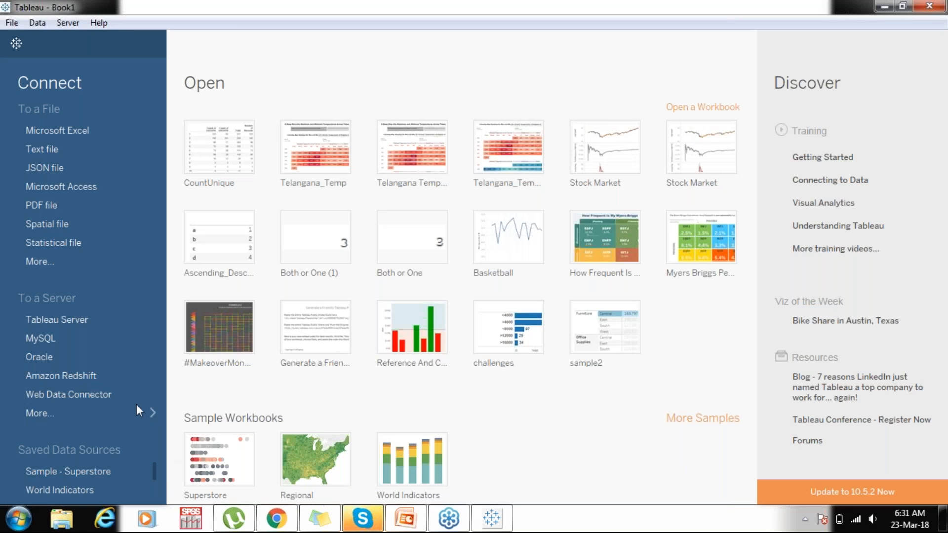
{"action": "left_click", "coordinate": [17, 46]}
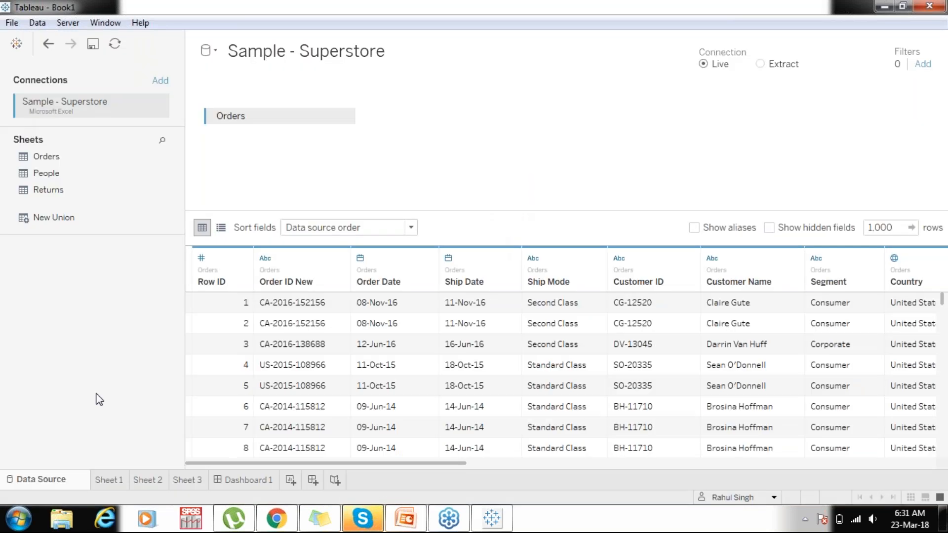
{"action": "left_click", "coordinate": [238, 482]}
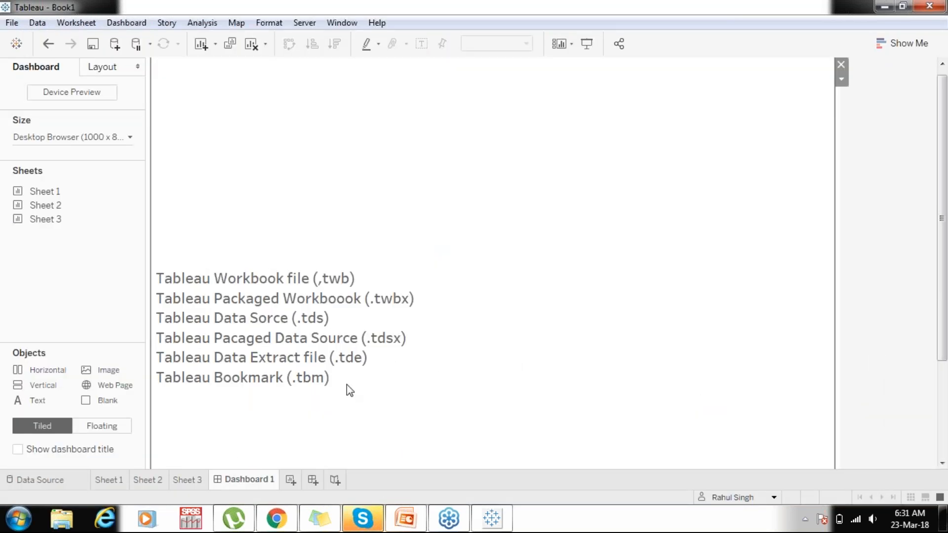
{"action": "left_click", "coordinate": [512, 102]}
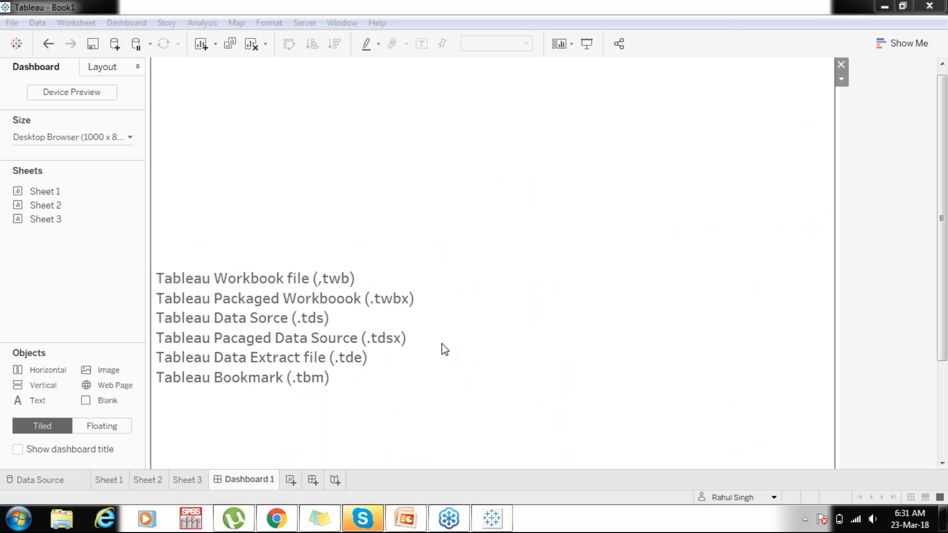
{"action": "left_click", "coordinate": [344, 336]}
{"action": "double_click", "coordinate": [343, 335]}
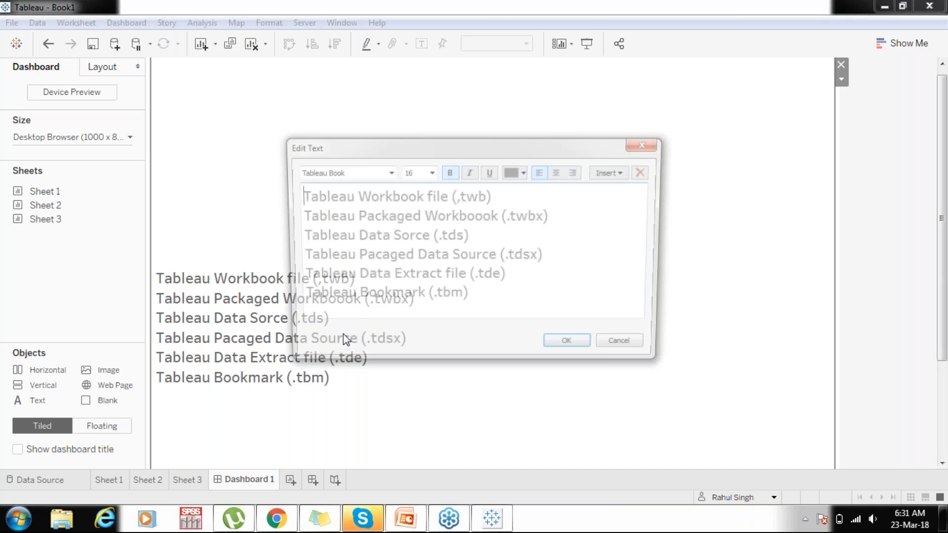
{"action": "key", "text": "ctrl+a"}
{"action": "type", "text": "ta"}
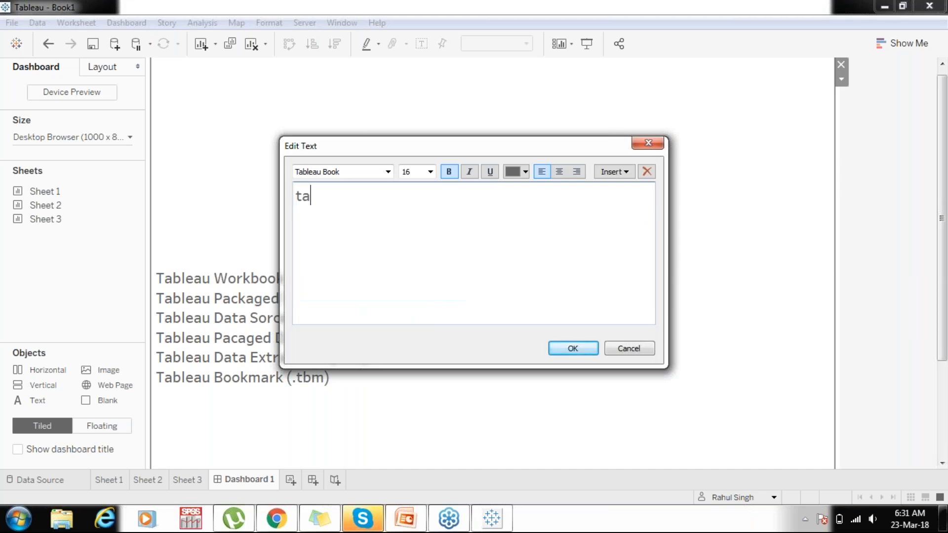
{"action": "type", "text": "bleau publi"}
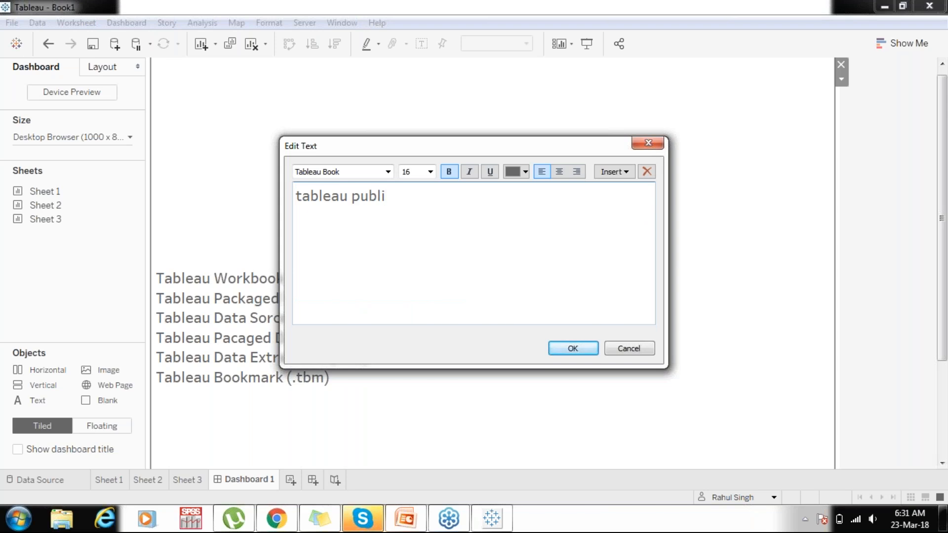
{"action": "type", "text": "c download"}
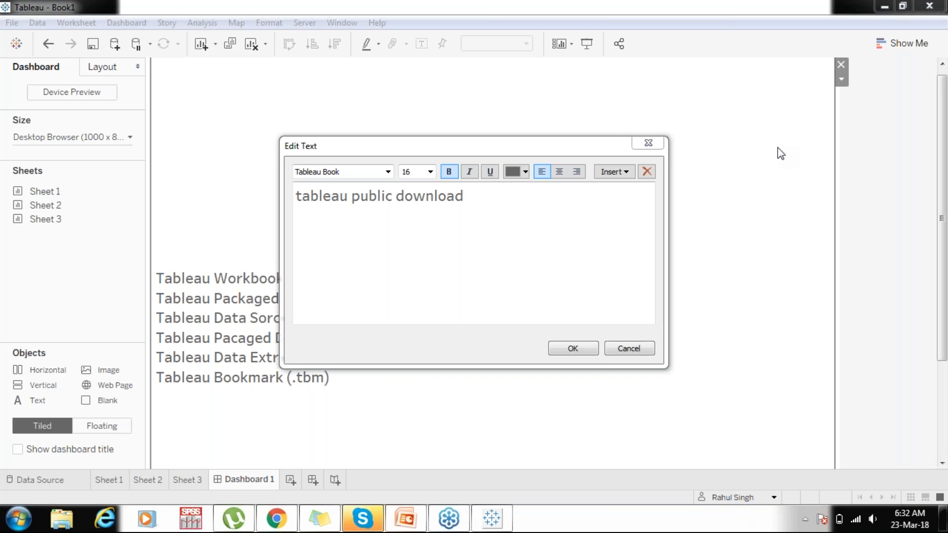
{"action": "type", "text": "https://public.tableau.com/en-us/s/blog/2018/01/introducing-tableau-public-105"}
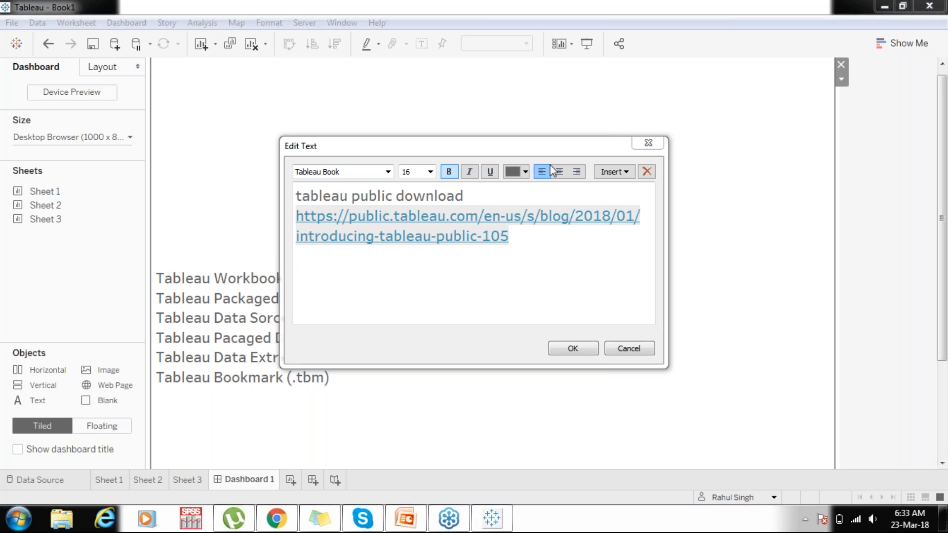
{"action": "left_click", "coordinate": [572, 348]}
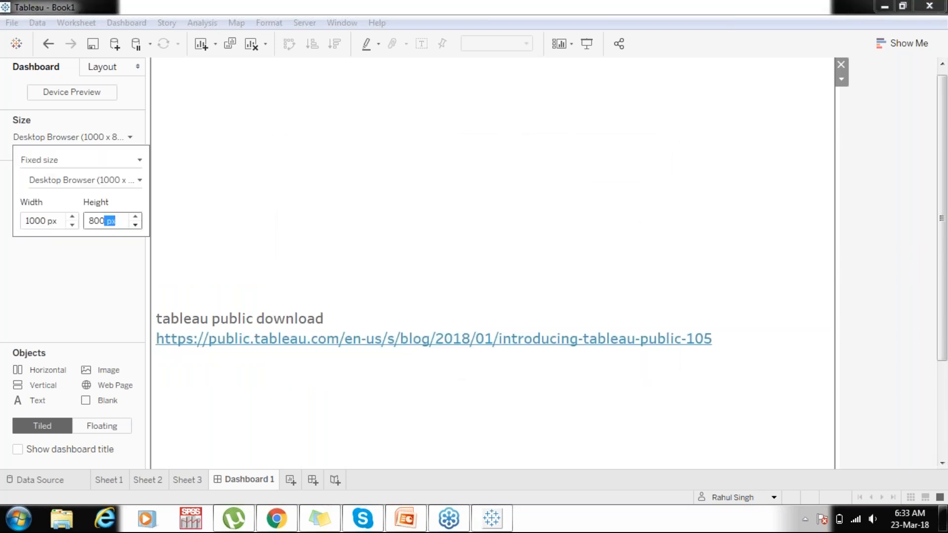
Set the dashboard to a fixed custom size of 800 px width and 400 px height.
{"action": "left_click", "coordinate": [140, 226]}
{"action": "left_click", "coordinate": [140, 226]}
{"action": "left_click", "coordinate": [140, 227]}
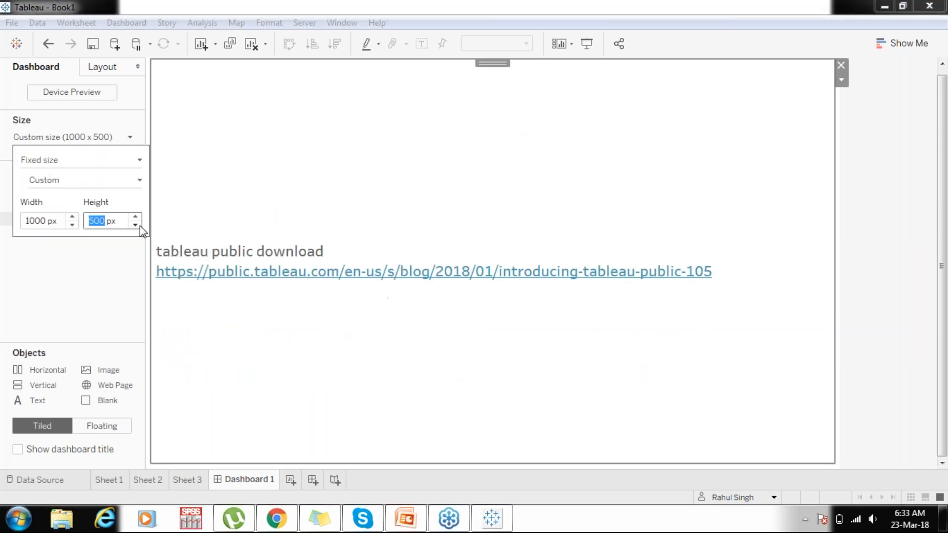
{"action": "left_click", "coordinate": [141, 226]}
{"action": "left_click", "coordinate": [72, 226]}
{"action": "left_click", "coordinate": [72, 226]}
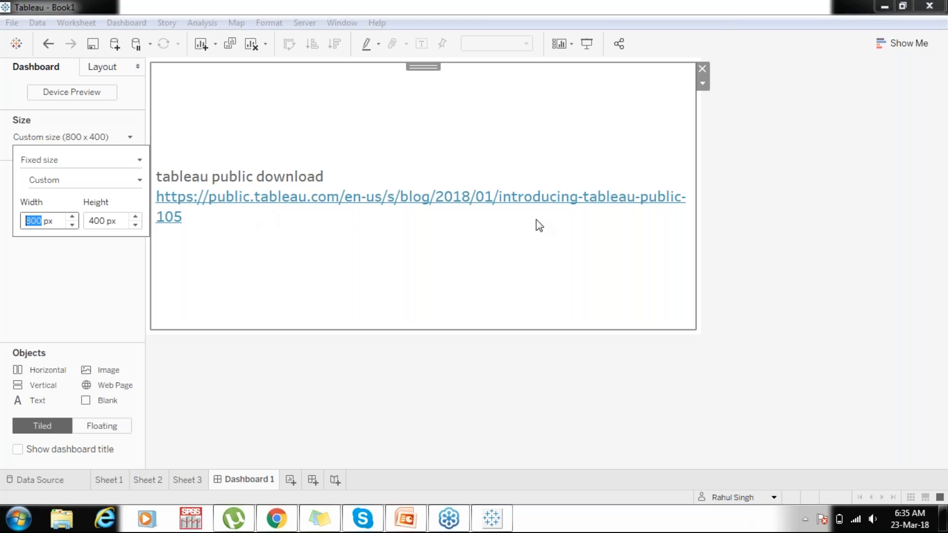
{"action": "left_click", "coordinate": [737, 217]}
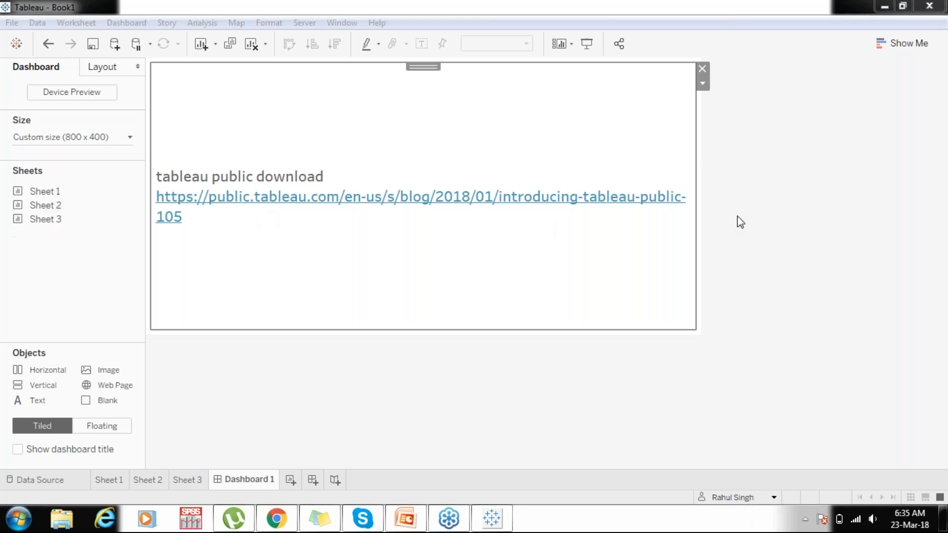